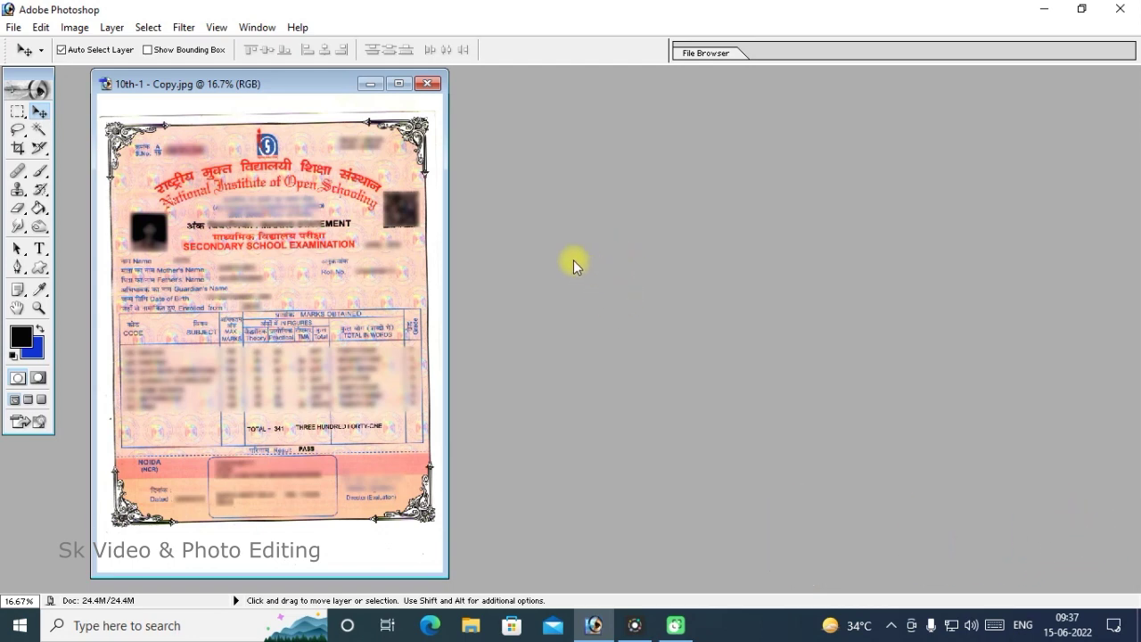
Step: Shift the 10th-1 - Copy.jpg window slightly right and start a new blank document
{"action": "left_click_drag", "start_coordinate": [348, 83], "coordinate": [355, 85]}
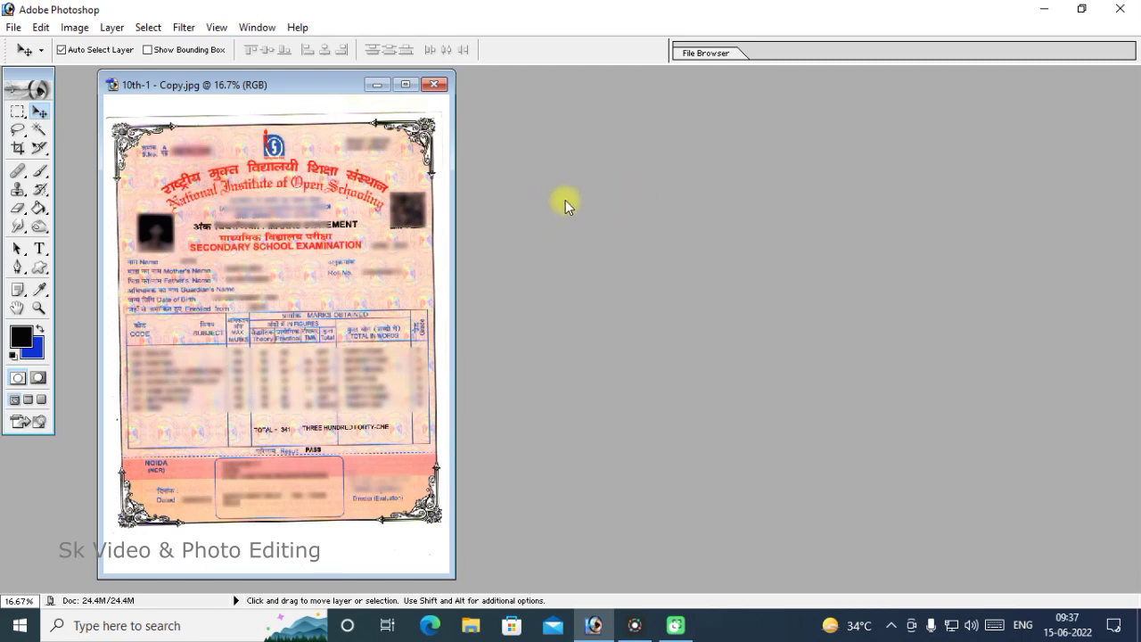
{"action": "left_click_drag", "start_coordinate": [310, 84], "coordinate": [312, 84]}
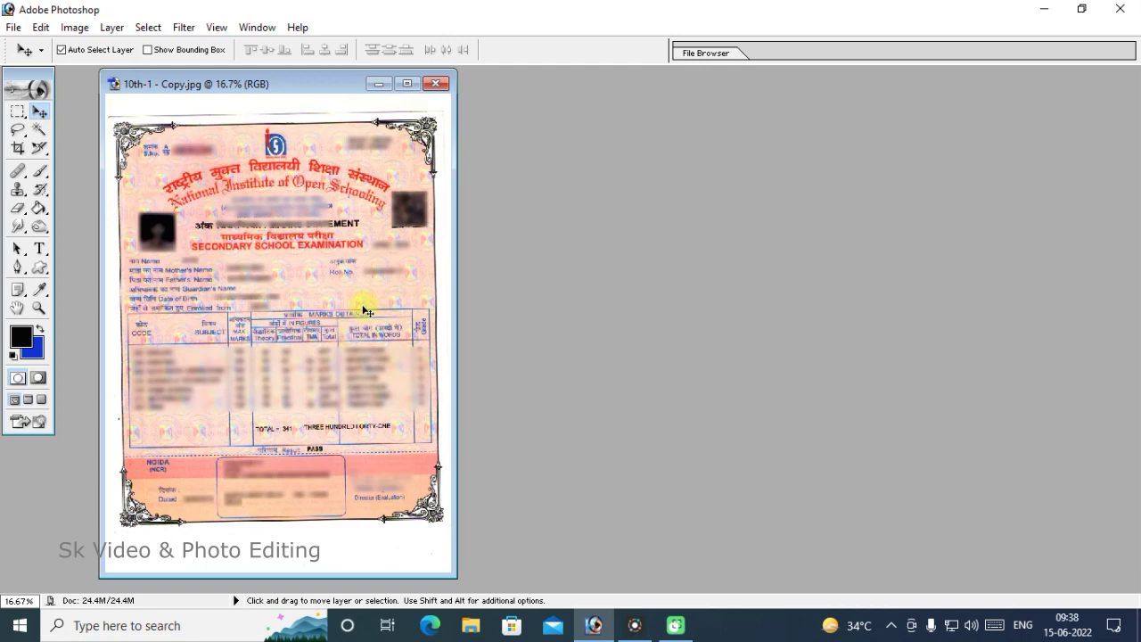
{"action": "left_click_drag", "start_coordinate": [310, 84], "coordinate": [330, 87]}
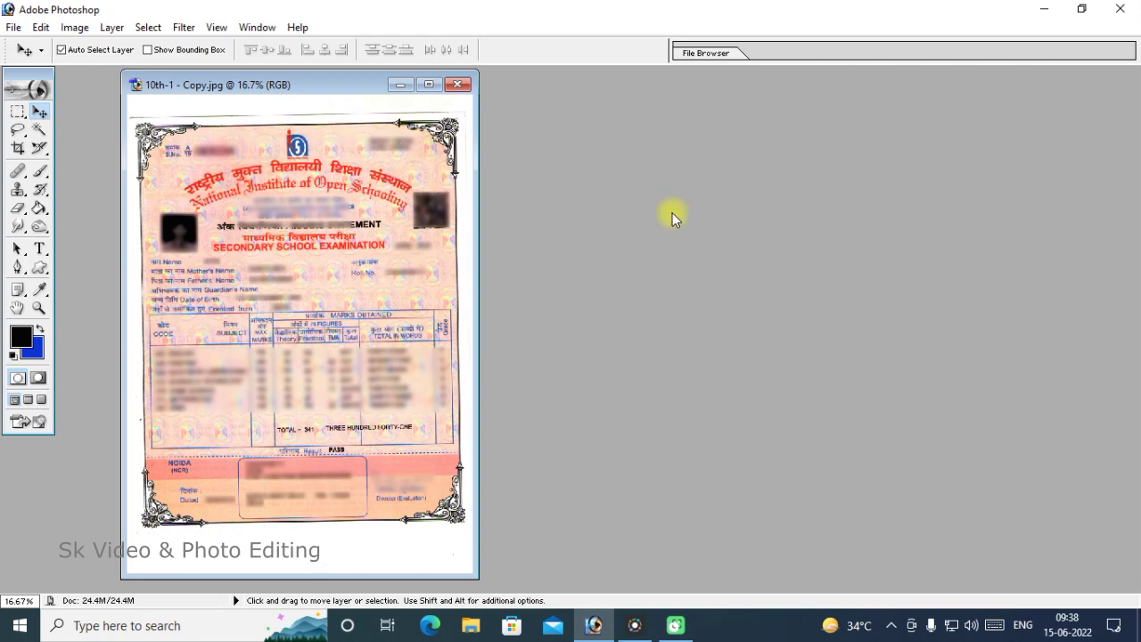
{"action": "key", "text": "ctrl+n"}
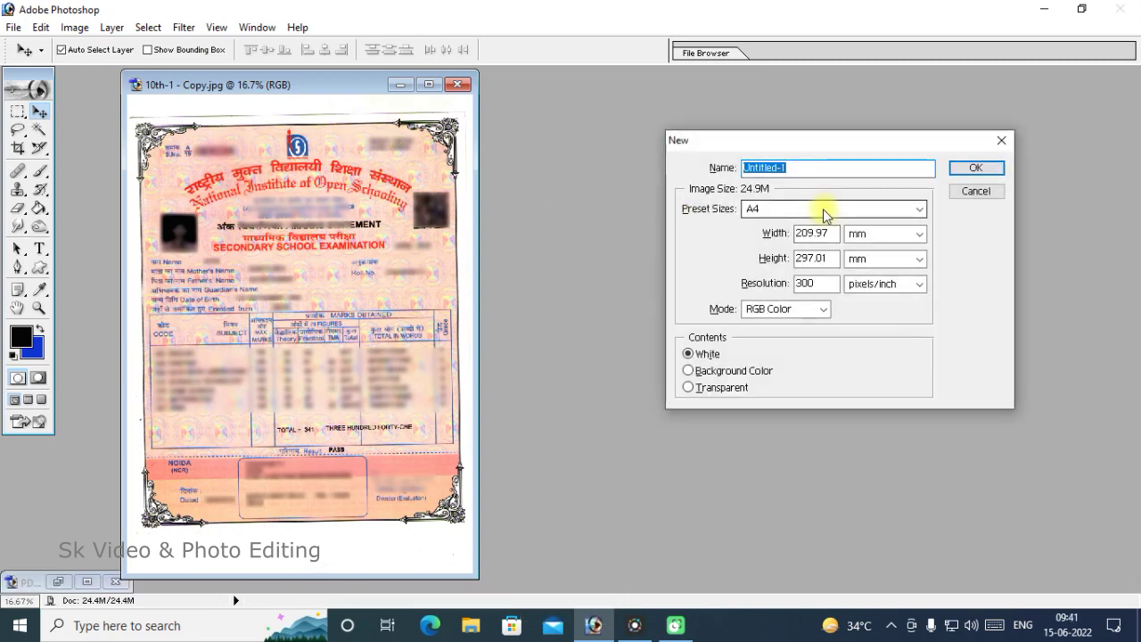
{"action": "left_click", "coordinate": [823, 208]}
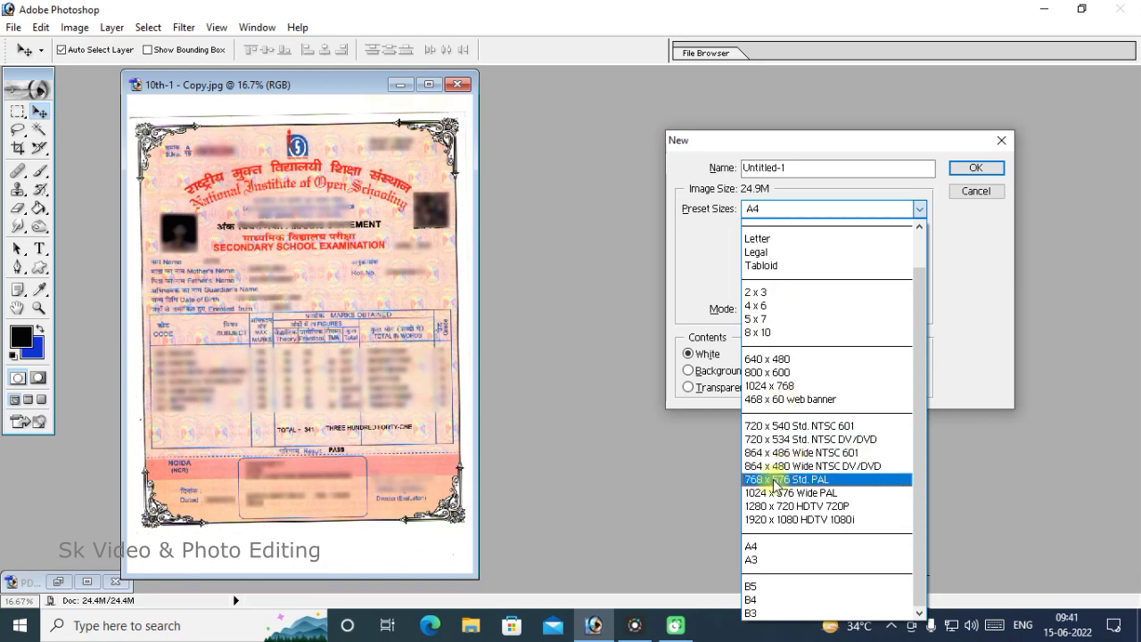
Step: Create an A4 document at 150 pixels/inch and drag the marksheet onto it as Layer 1
{"action": "left_click", "coordinate": [788, 548]}
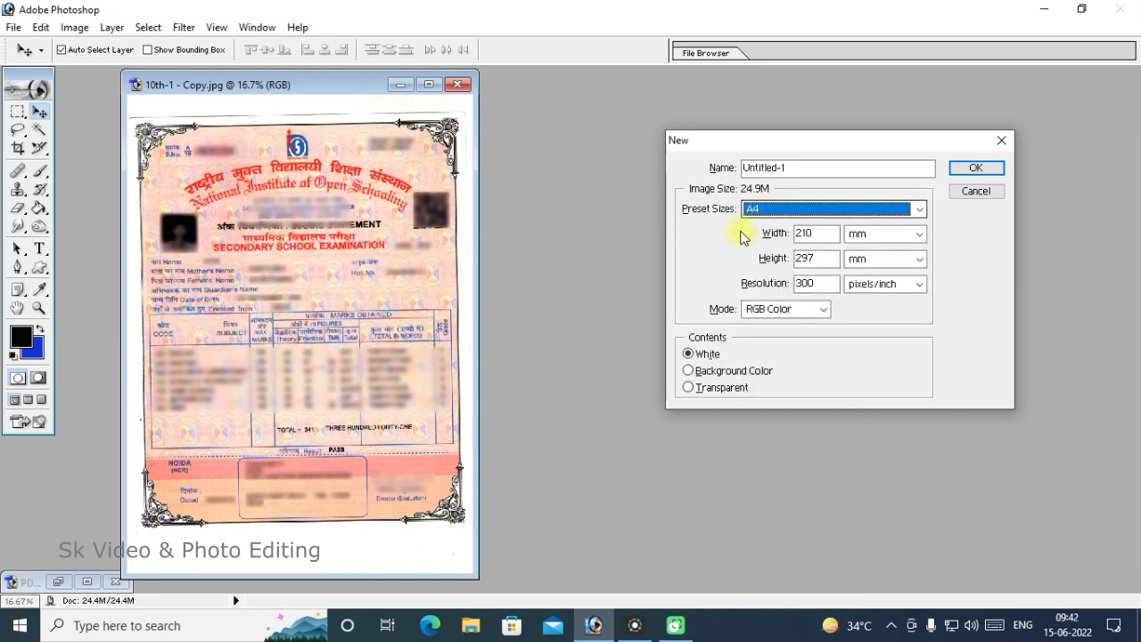
{"action": "double_click", "coordinate": [814, 283]}
{"action": "type", "text": "1"}
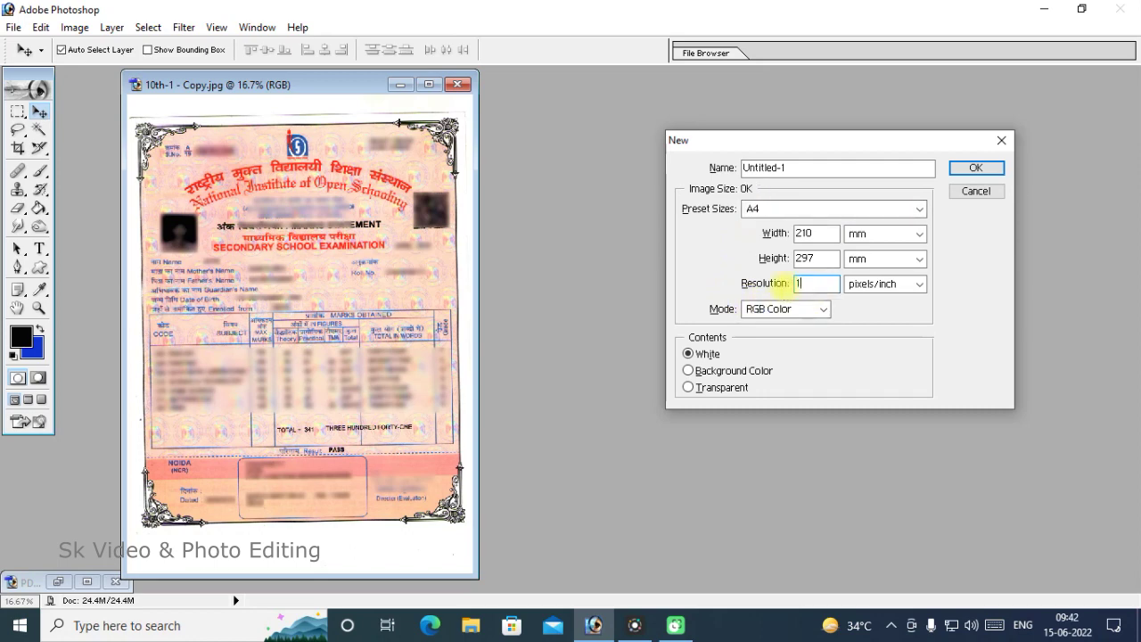
{"action": "type", "text": "50"}
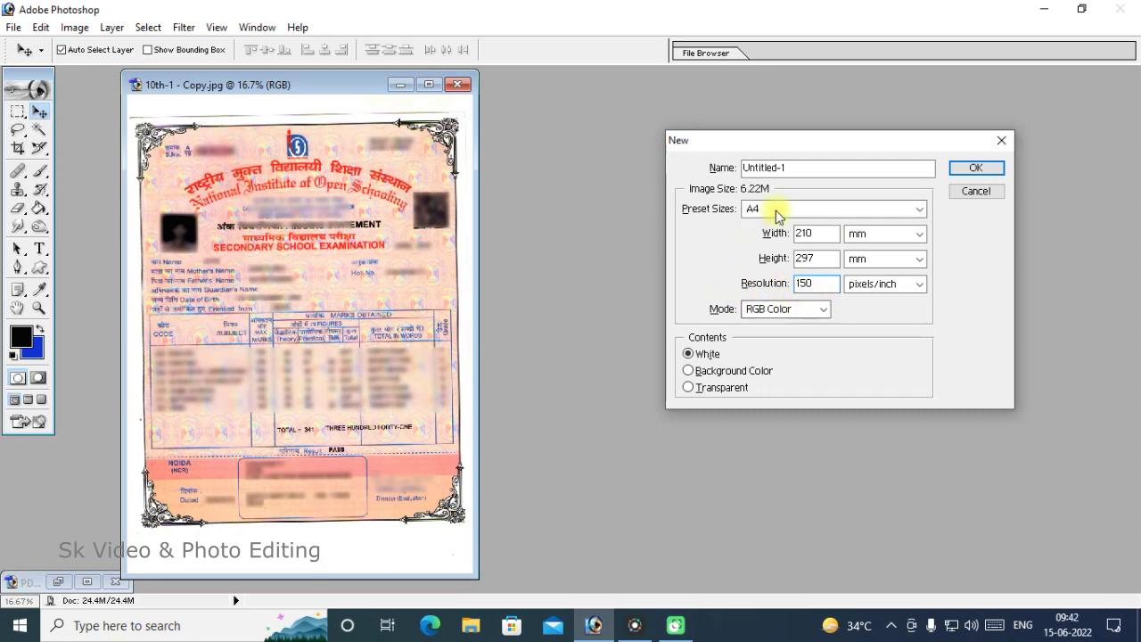
{"action": "left_click", "coordinate": [978, 168]}
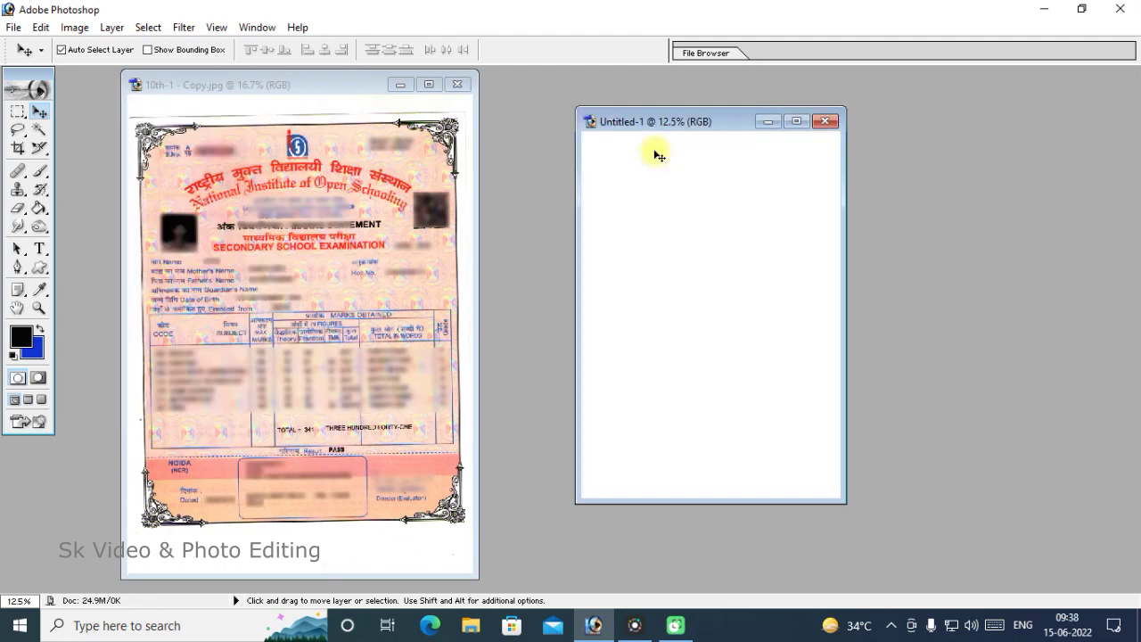
{"action": "left_click", "coordinate": [349, 185]}
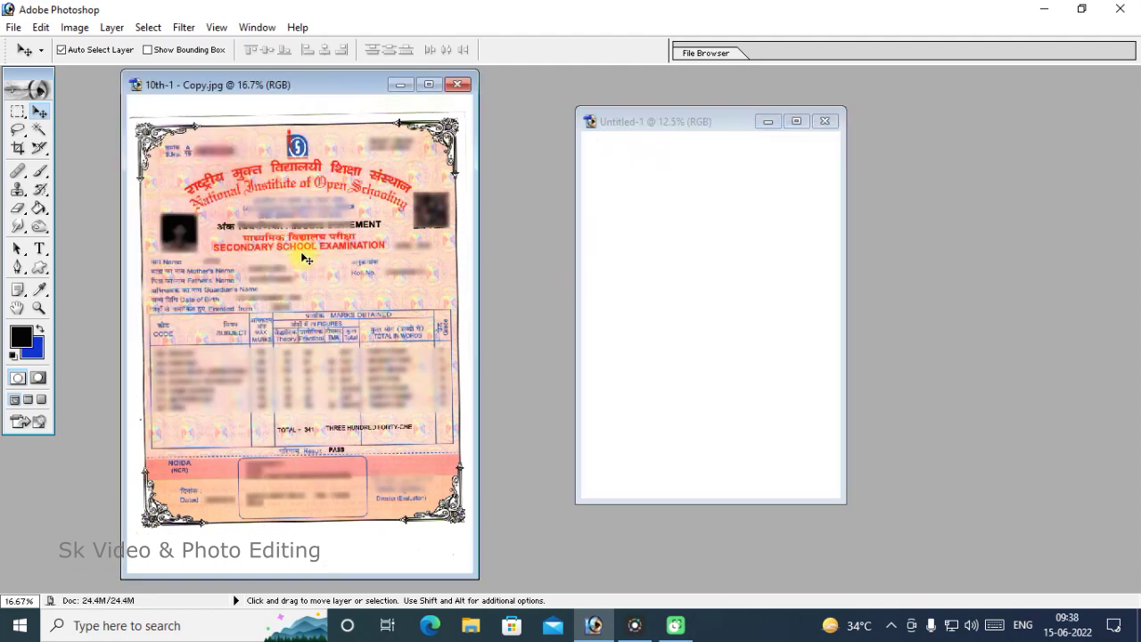
{"action": "left_click_drag", "start_coordinate": [301, 256], "coordinate": [685, 218]}
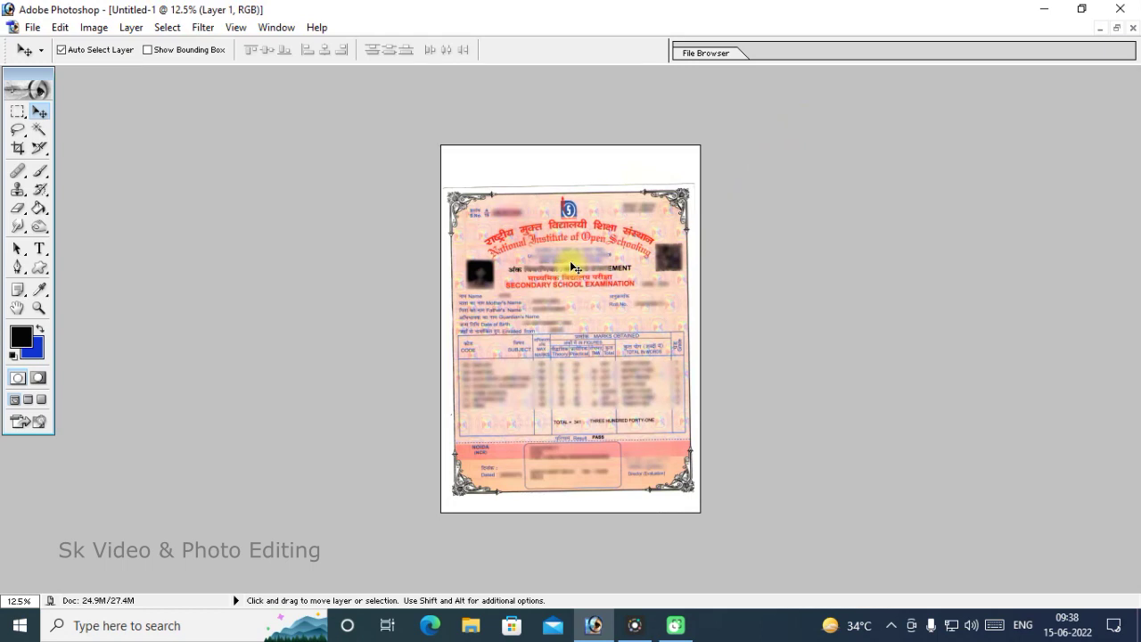
Step: Rotate the marksheet slightly, scale it to roughly 102%, and nudge it left and up
{"action": "key", "text": "ctrl+t"}
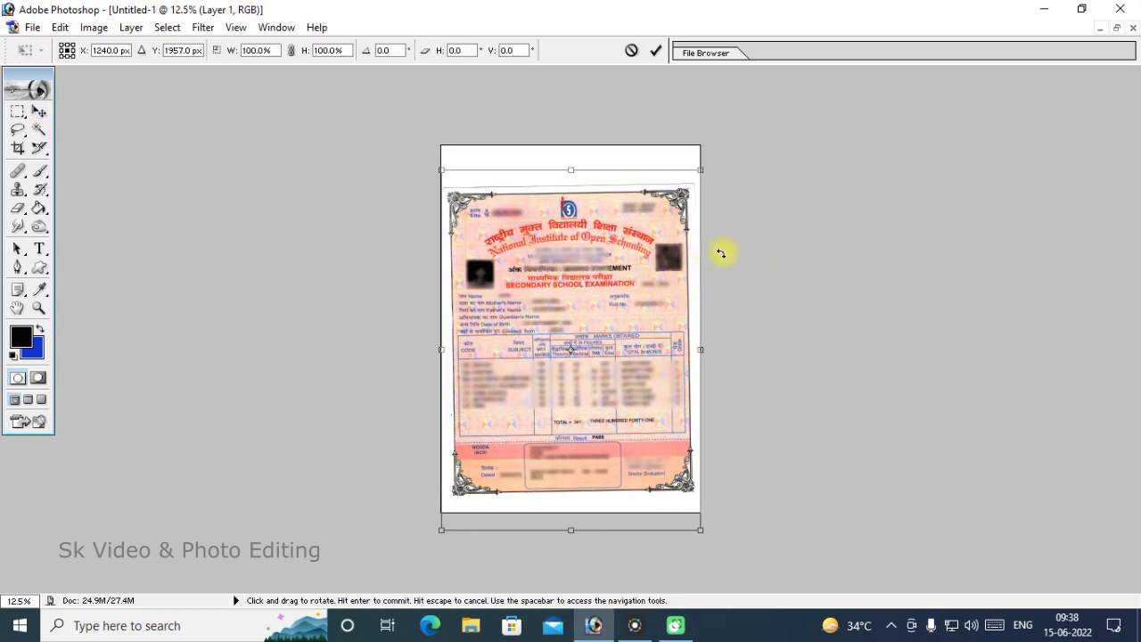
{"action": "left_click_drag", "start_coordinate": [750, 253], "coordinate": [746, 255]}
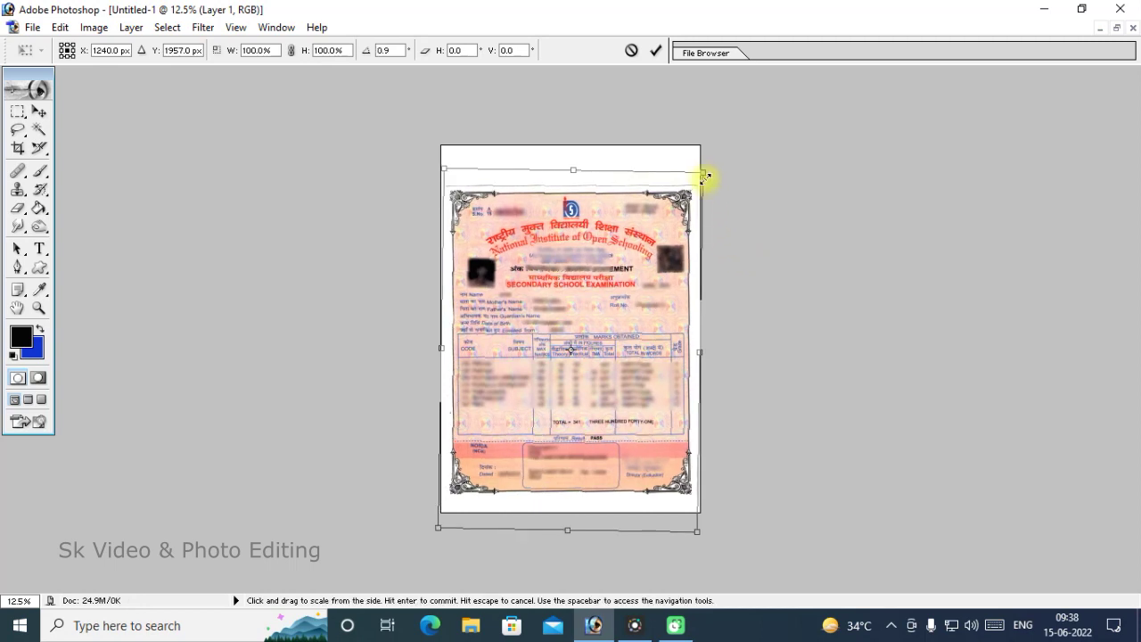
{"action": "left_click_drag", "start_coordinate": [703, 168], "coordinate": [711, 166]}
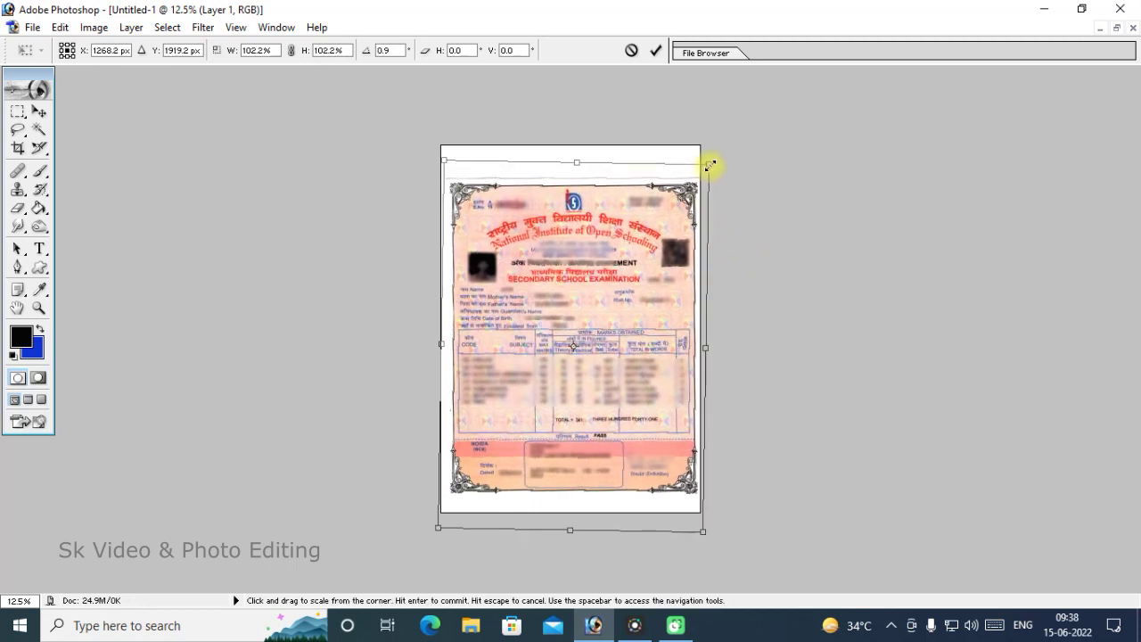
{"action": "key", "text": "Left"}
{"action": "key", "text": "Left"}
{"action": "key", "text": "Left"}
{"action": "key", "text": "Left"}
{"action": "key", "text": "Left"}
{"action": "key", "text": "Left"}
{"action": "key", "text": "Left"}
{"action": "key", "text": "Left"}
{"action": "key", "text": "Left"}
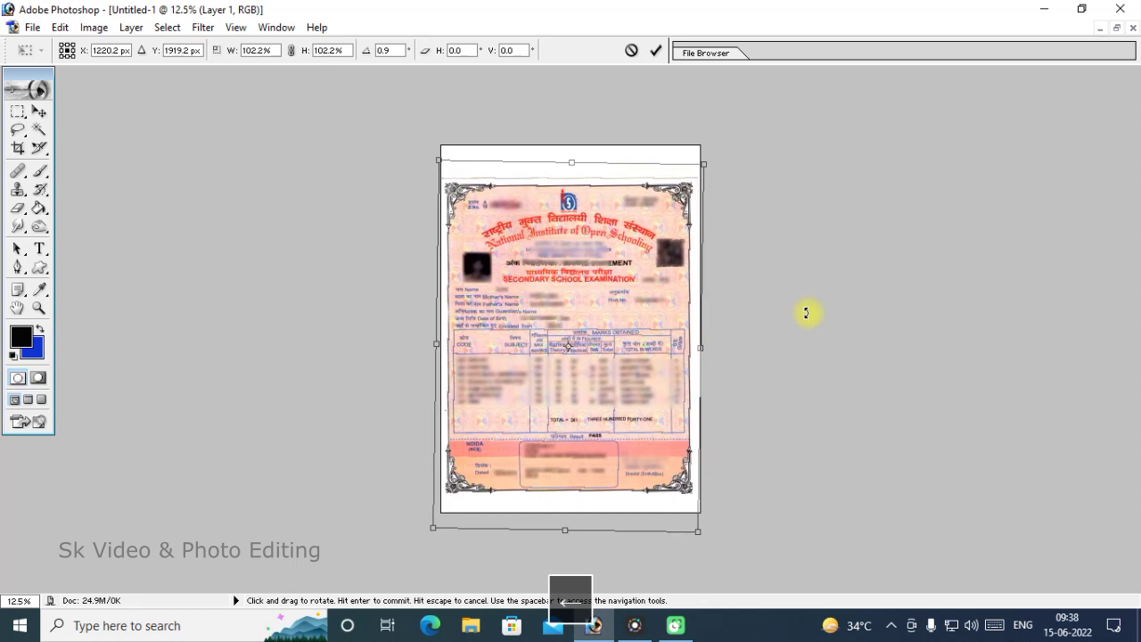
{"action": "left_click_drag", "start_coordinate": [697, 532], "coordinate": [704, 541]}
{"action": "key", "text": "Return"}
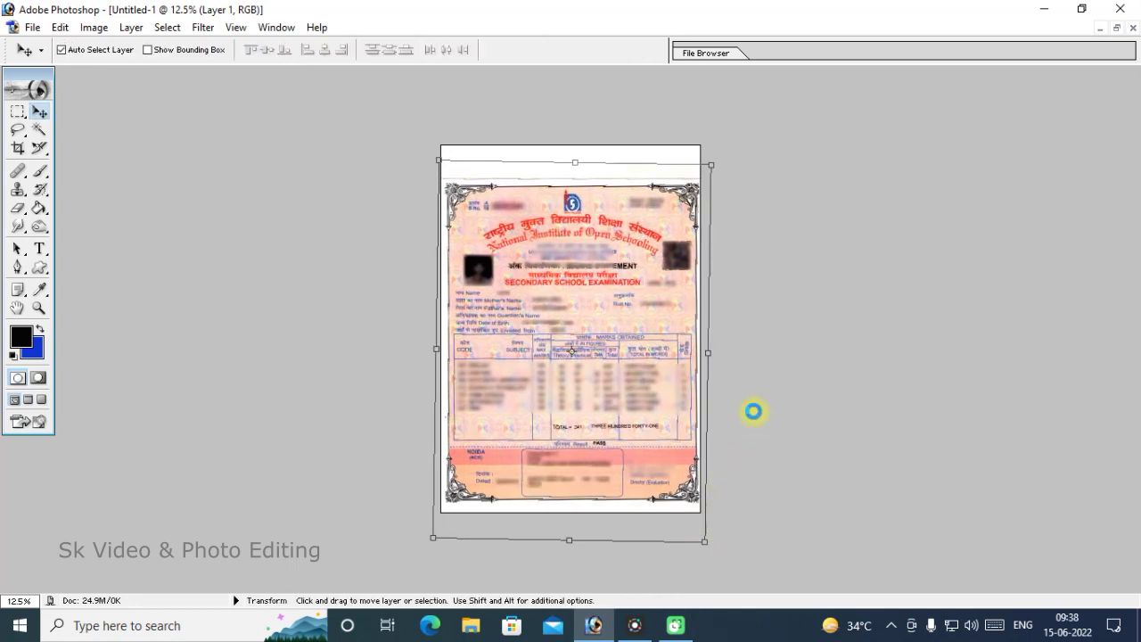
{"action": "key", "text": "Left"}
{"action": "key", "text": "Left"}
{"action": "key", "text": "Left"}
{"action": "key", "text": "Left"}
{"action": "key", "text": "Left"}
{"action": "key", "text": "Left"}
{"action": "key", "text": "Up"}
{"action": "key", "text": "Up"}
{"action": "key", "text": "Up"}
{"action": "key", "text": "Up"}
{"action": "key", "text": "Up"}
{"action": "key", "text": "Up"}
{"action": "key", "text": "Up"}
{"action": "key", "text": "Up"}
{"action": "key", "text": "Up"}
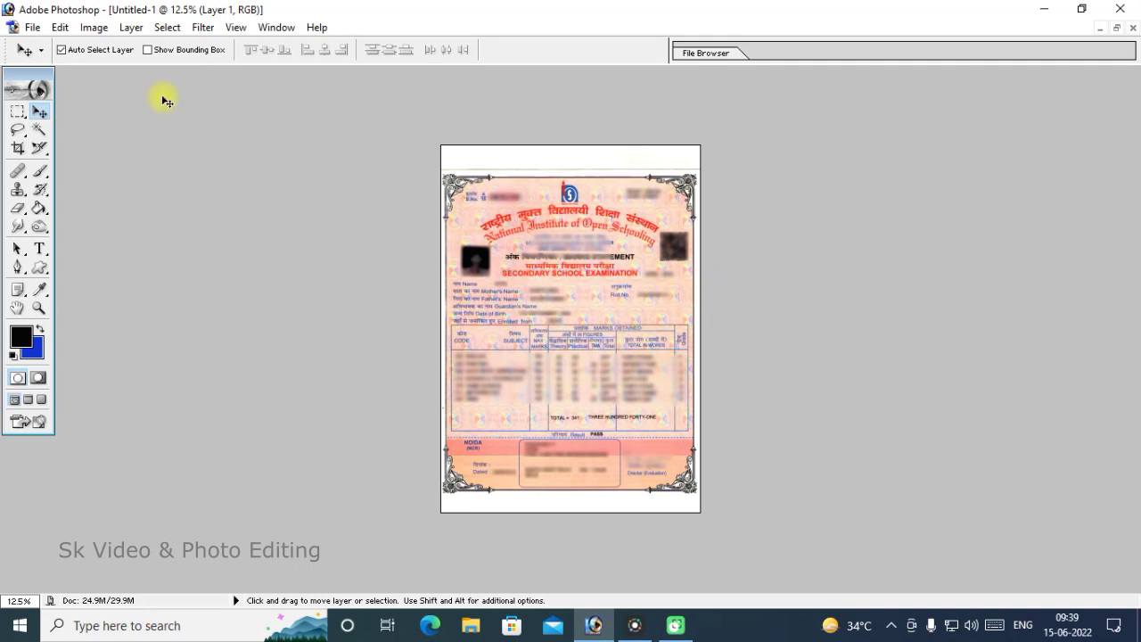
Step: Save Untitled-1 in Photoshop PDF format with the file name 'PDF'
{"action": "left_click", "coordinate": [34, 28]}
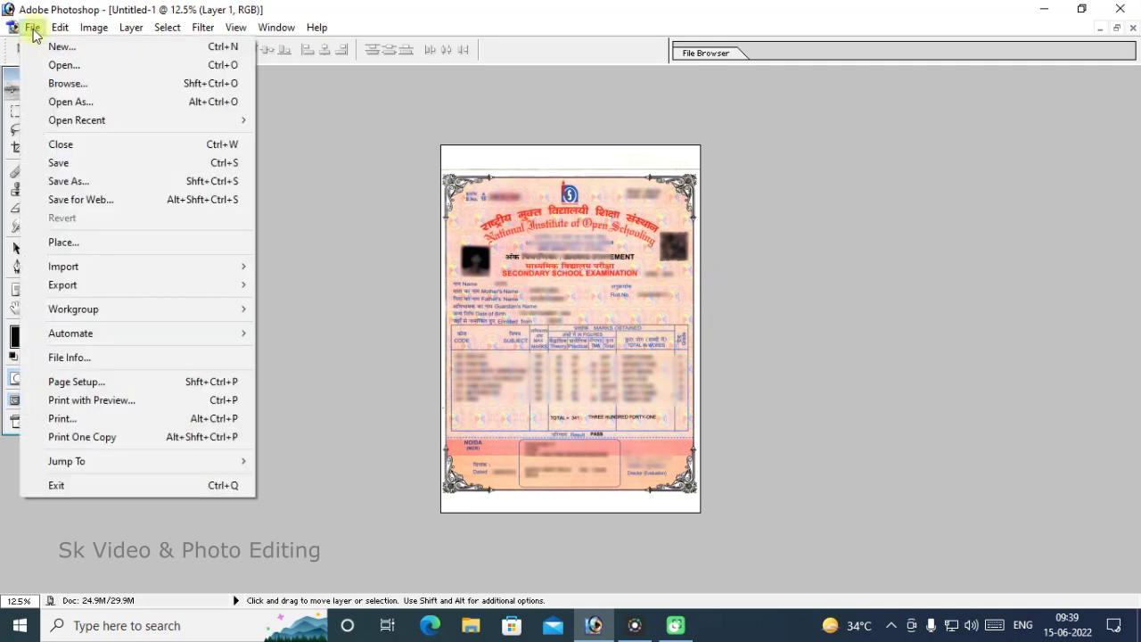
{"action": "left_click", "coordinate": [84, 182]}
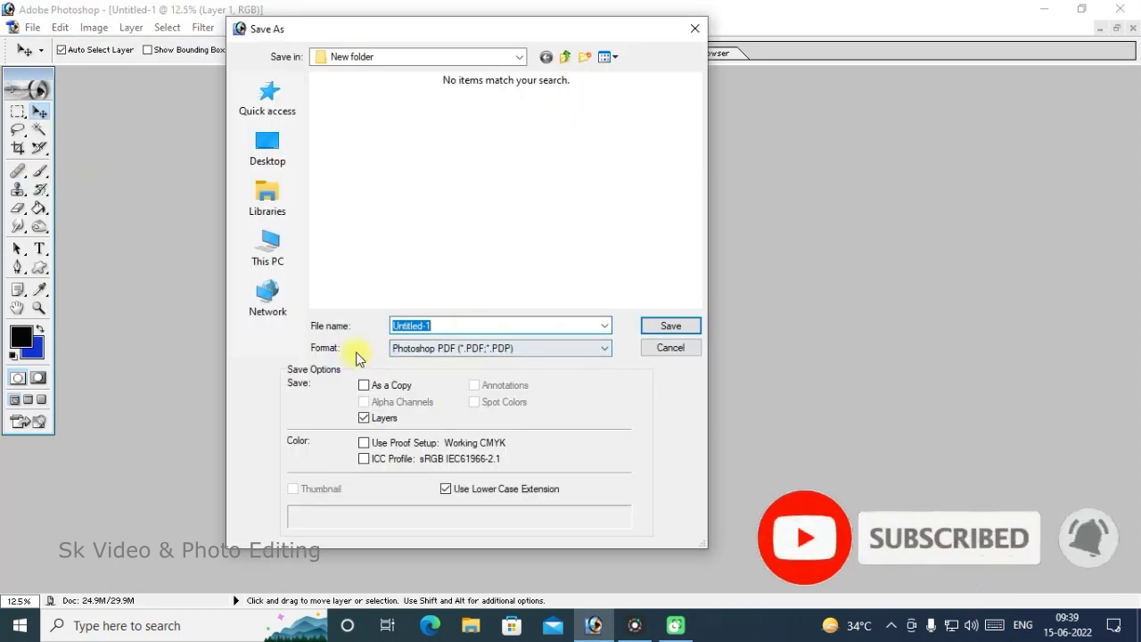
{"action": "left_click", "coordinate": [594, 353]}
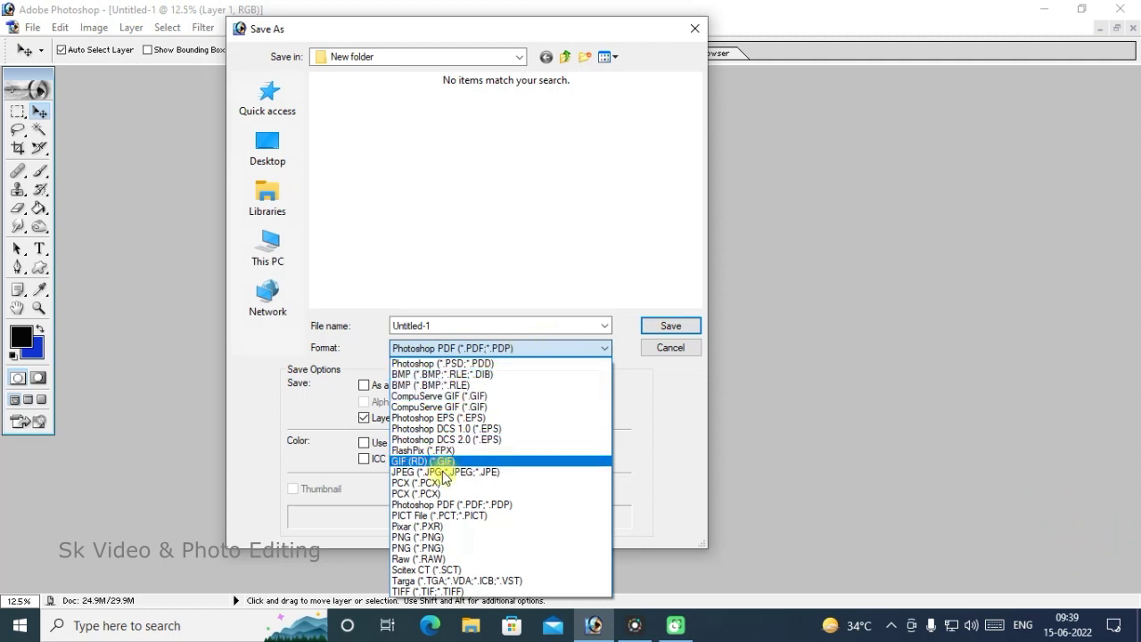
{"action": "left_click", "coordinate": [496, 505]}
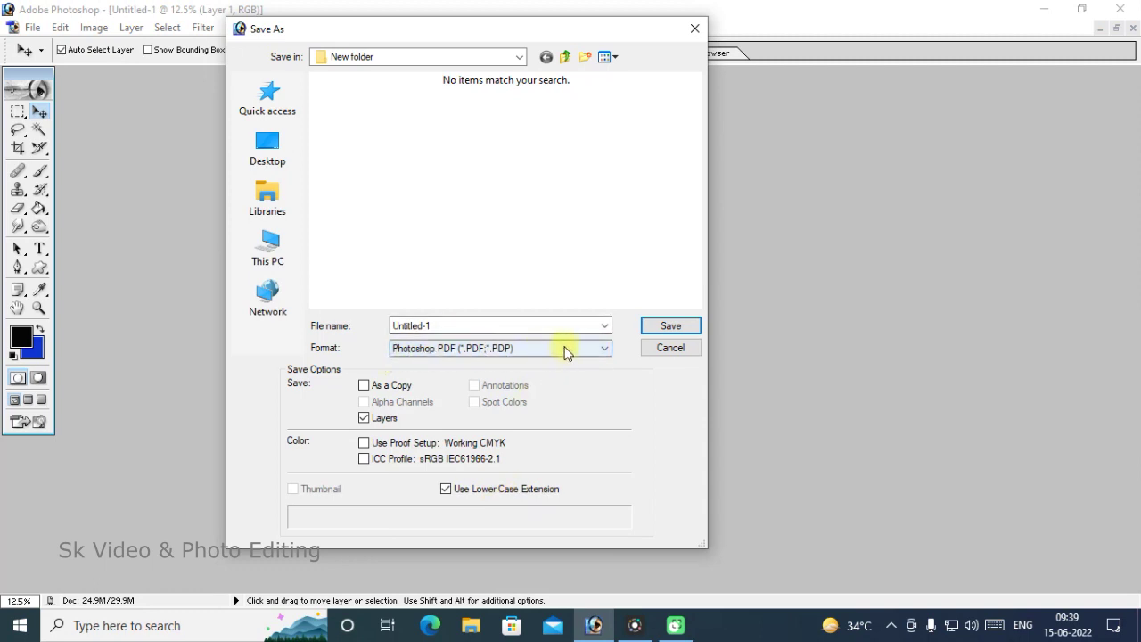
{"action": "double_click", "coordinate": [477, 326]}
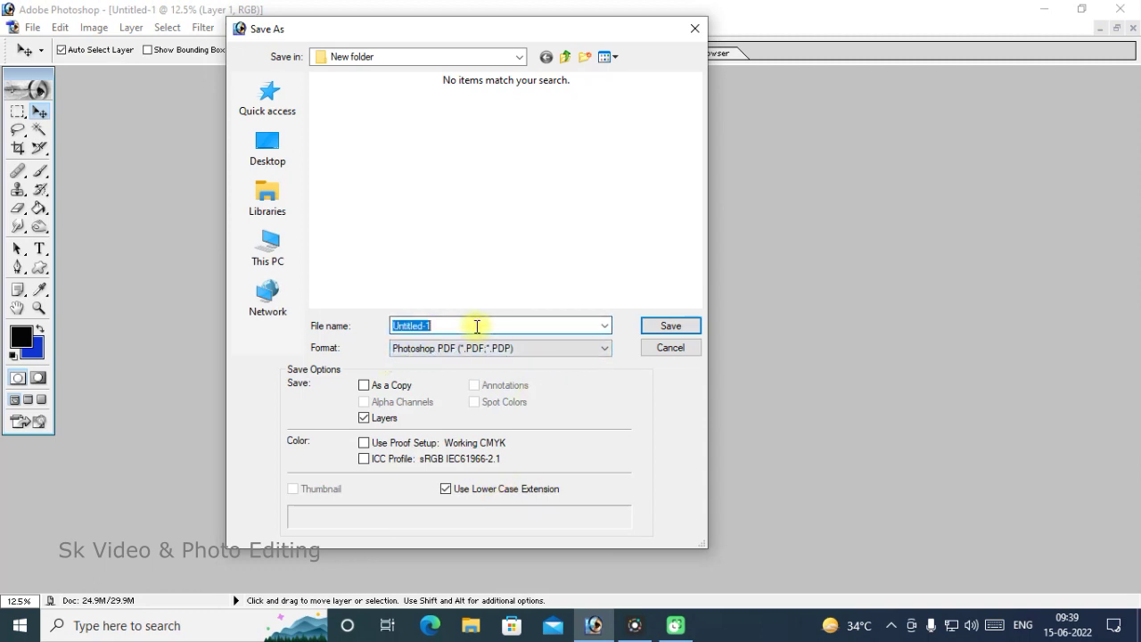
{"action": "type", "text": "PDF"}
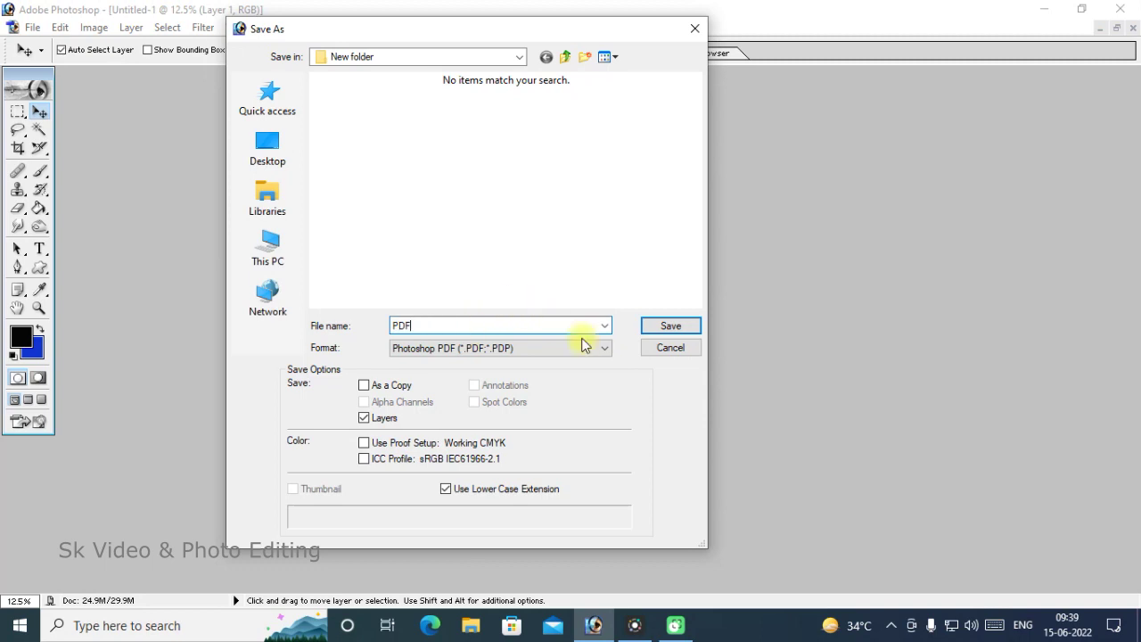
{"action": "left_click", "coordinate": [664, 329]}
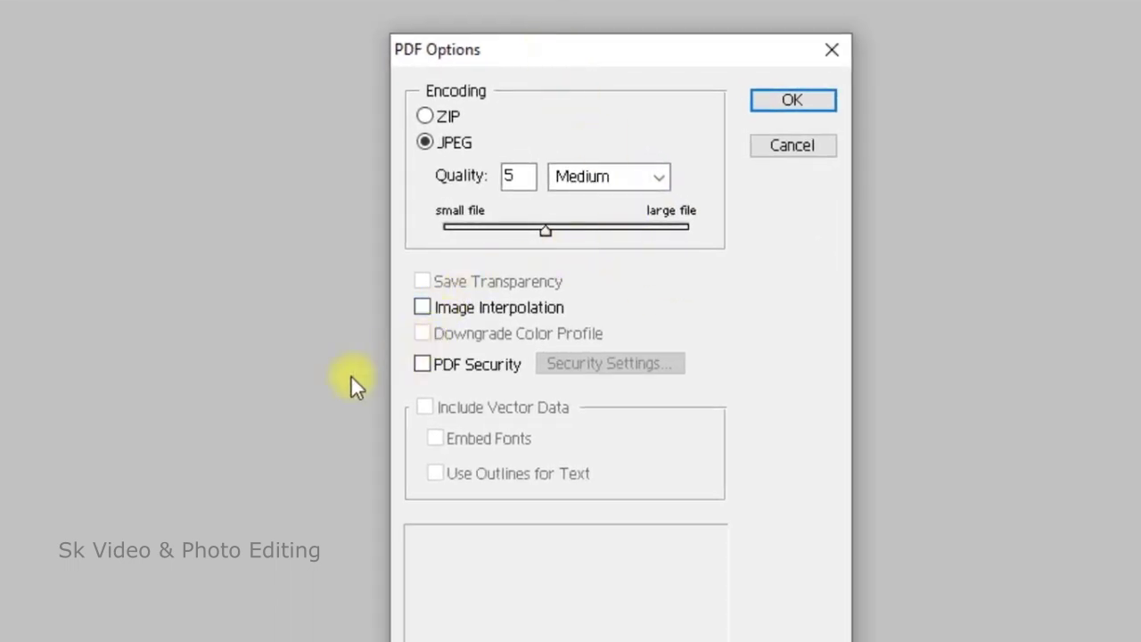
Step: Enable PDF Security requiring a password to open, entering and confirming the password
{"action": "left_click", "coordinate": [420, 363]}
{"action": "left_click", "coordinate": [586, 366]}
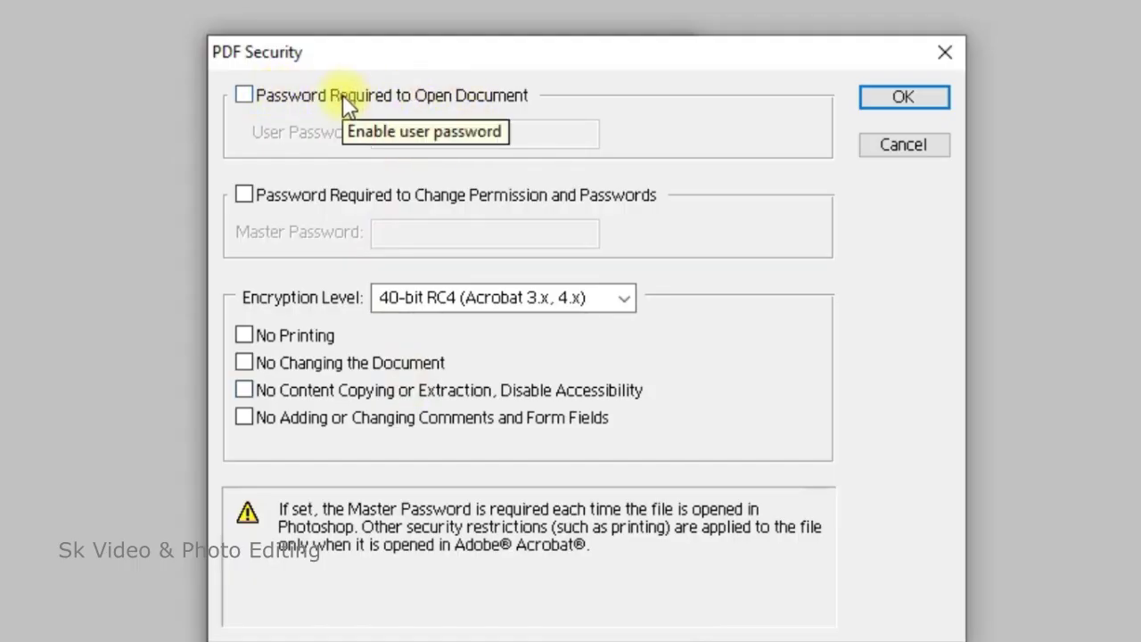
{"action": "left_click", "coordinate": [406, 101]}
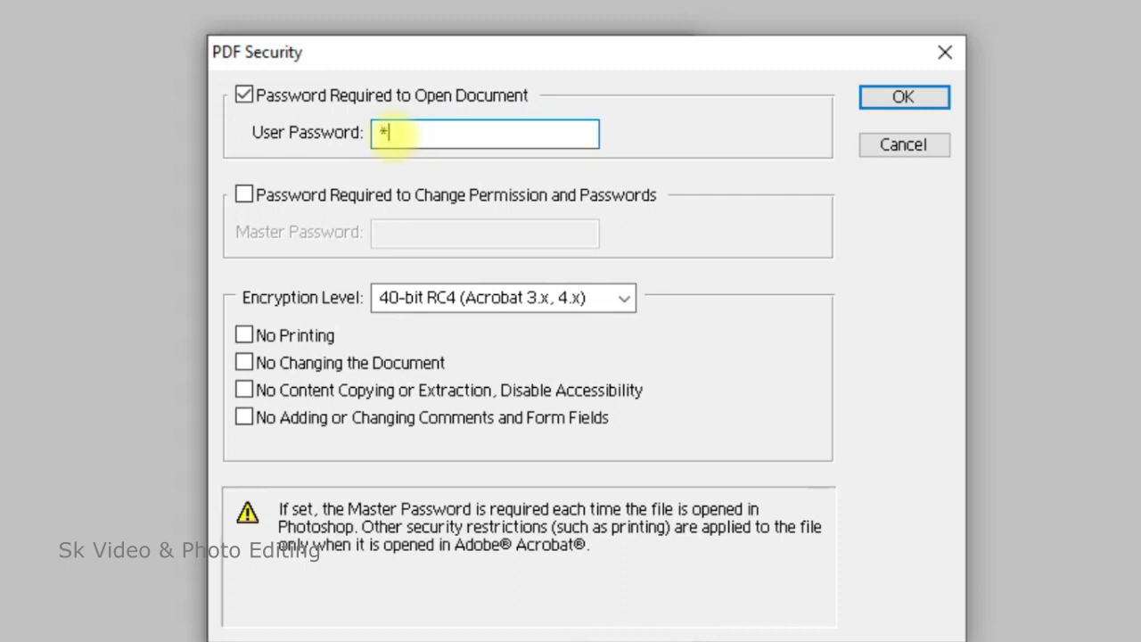
{"action": "type", "text": "4"}
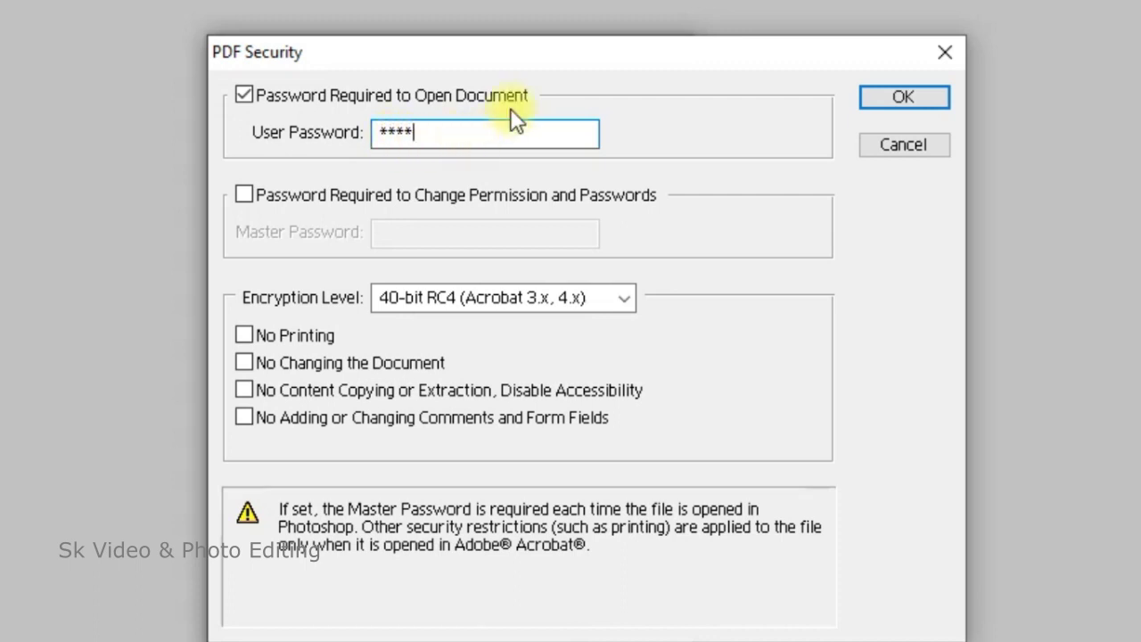
{"action": "left_click", "coordinate": [885, 98]}
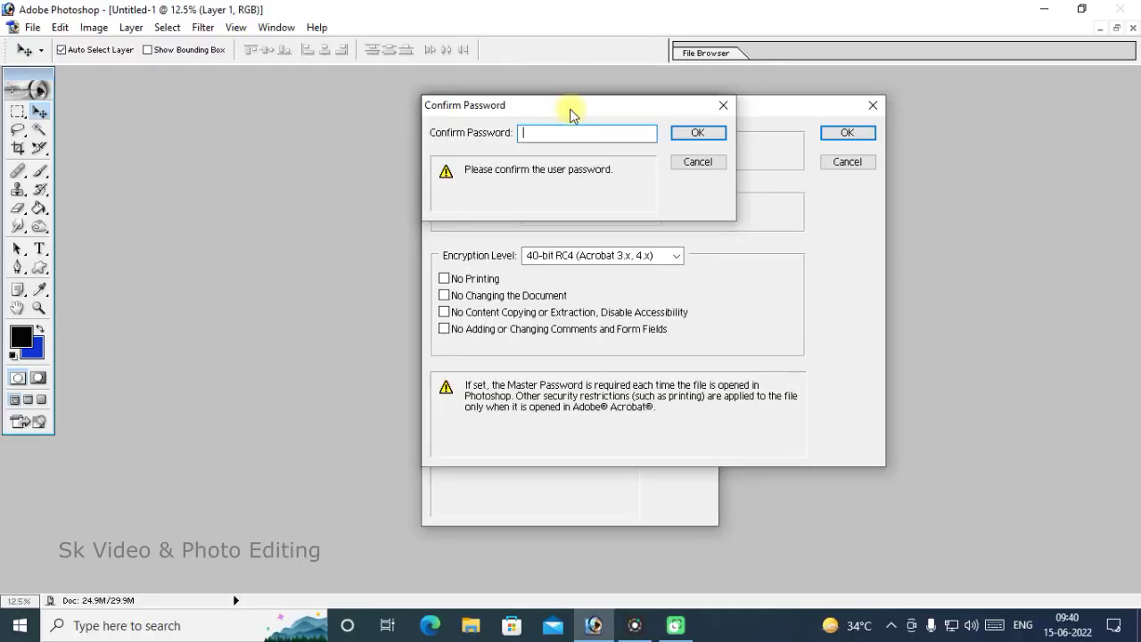
{"action": "type", "text": "12"}
{"action": "left_click", "coordinate": [696, 133]}
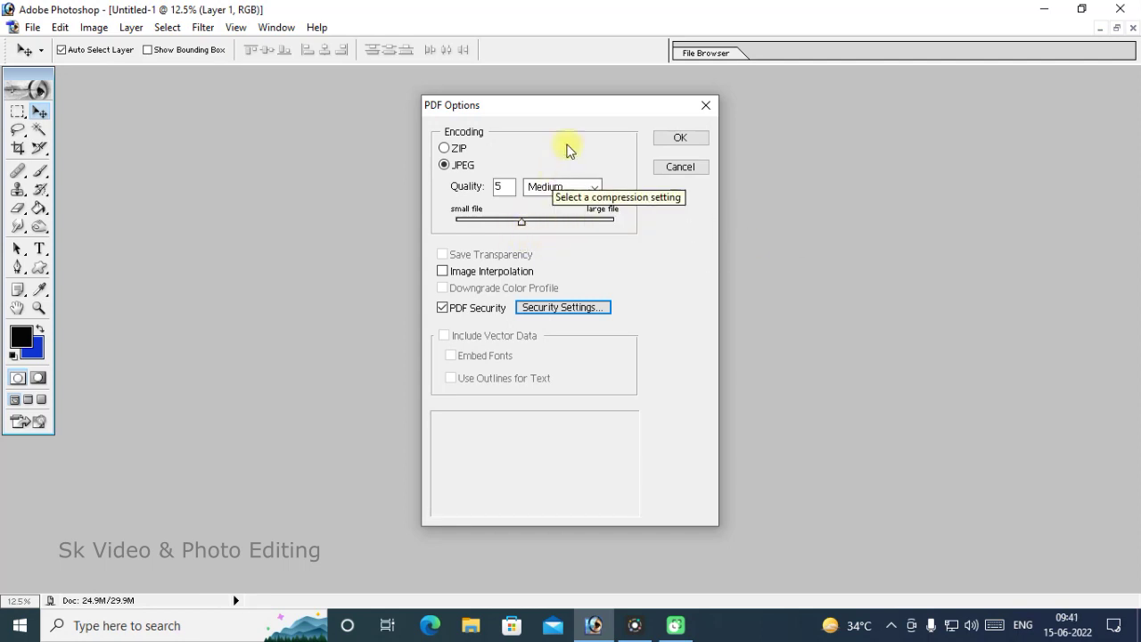
{"action": "left_click", "coordinate": [682, 138]}
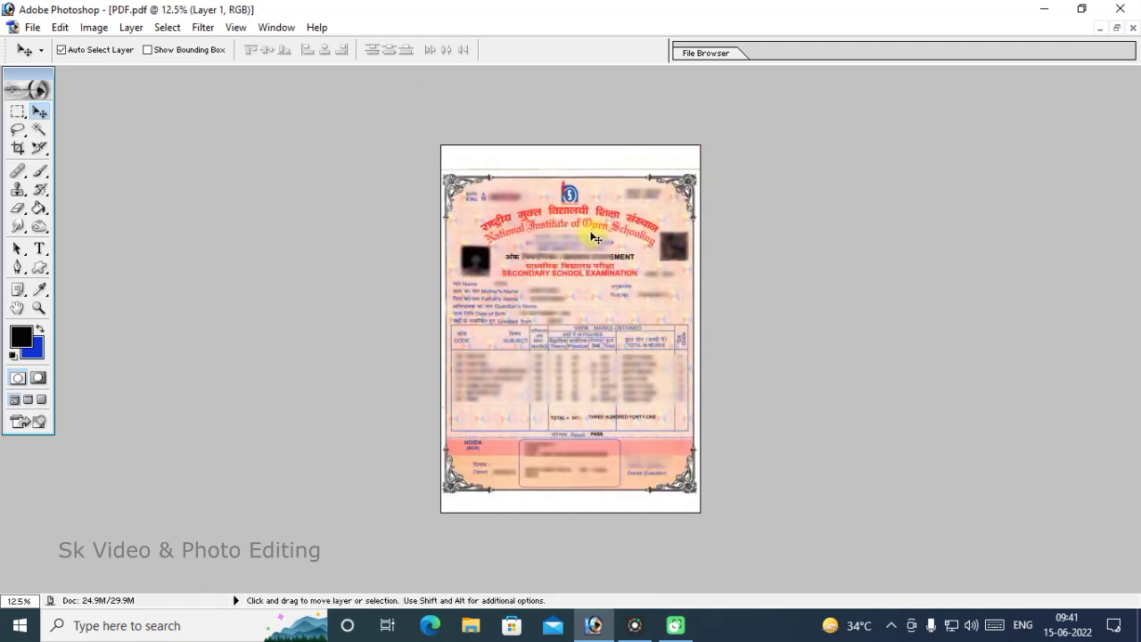
Step: Restore the document windows side by side, then bring up the Open dialog for New folder
{"action": "left_click", "coordinate": [1116, 29]}
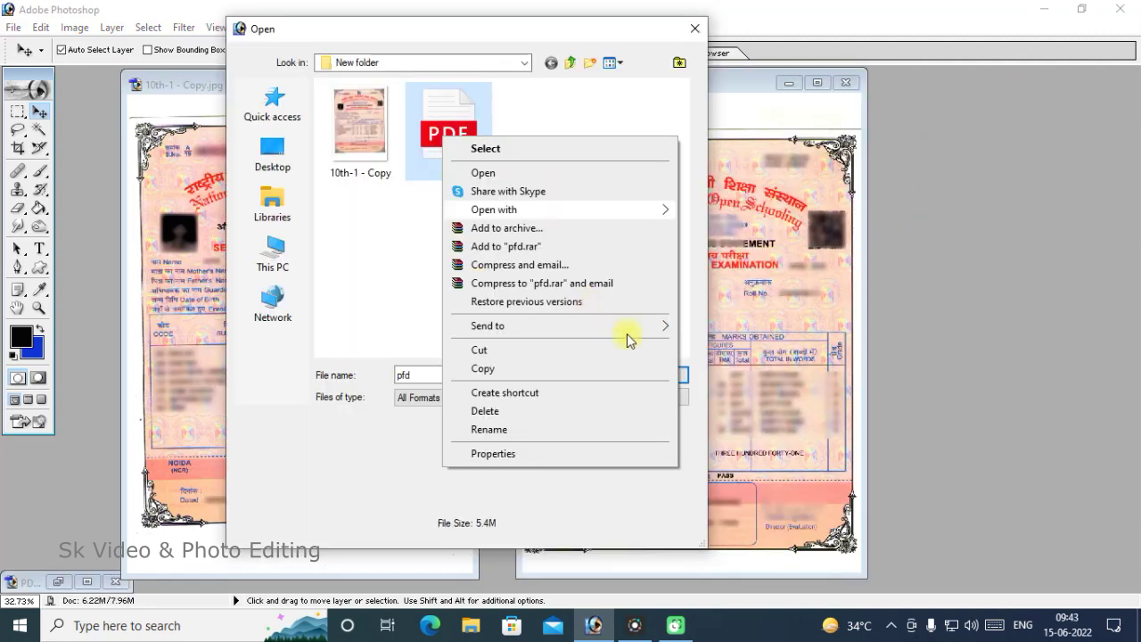
{"action": "left_click", "coordinate": [395, 280]}
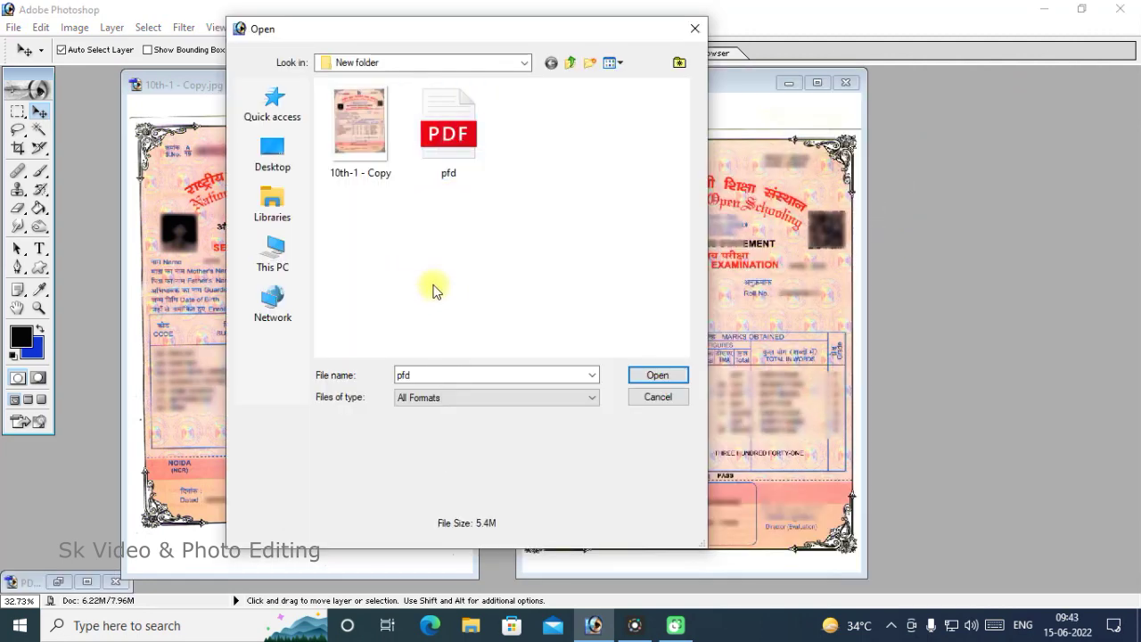
Step: Open the pfd PDF file with Google Chrome from its context menu
{"action": "left_click", "coordinate": [451, 132]}
{"action": "right_click", "coordinate": [453, 128]}
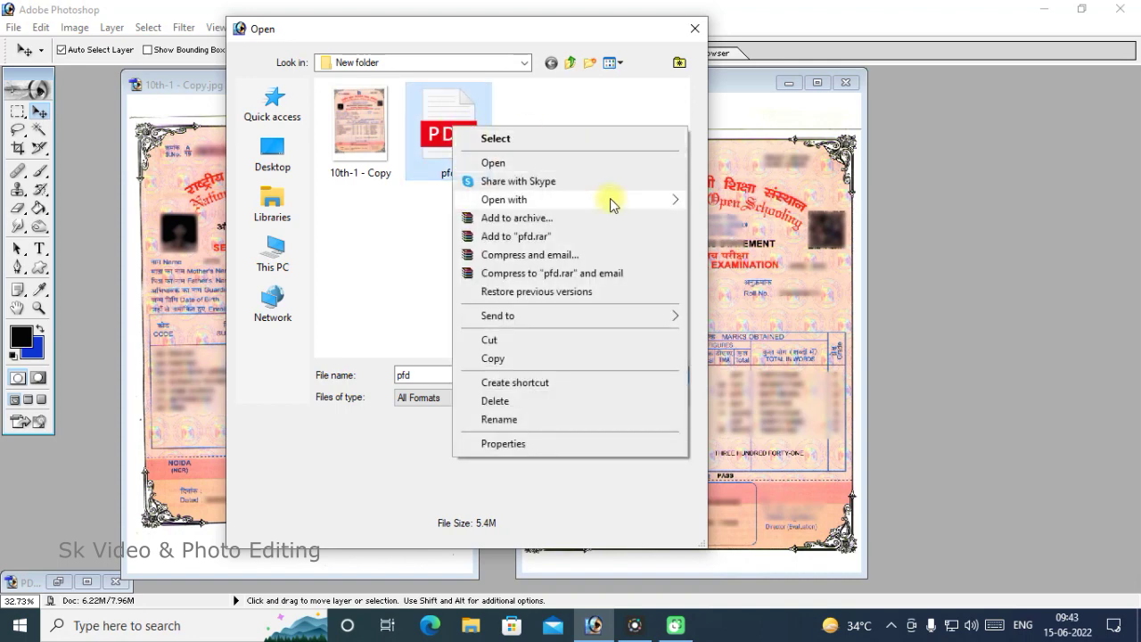
{"action": "mouse_move", "coordinate": [503, 200]}
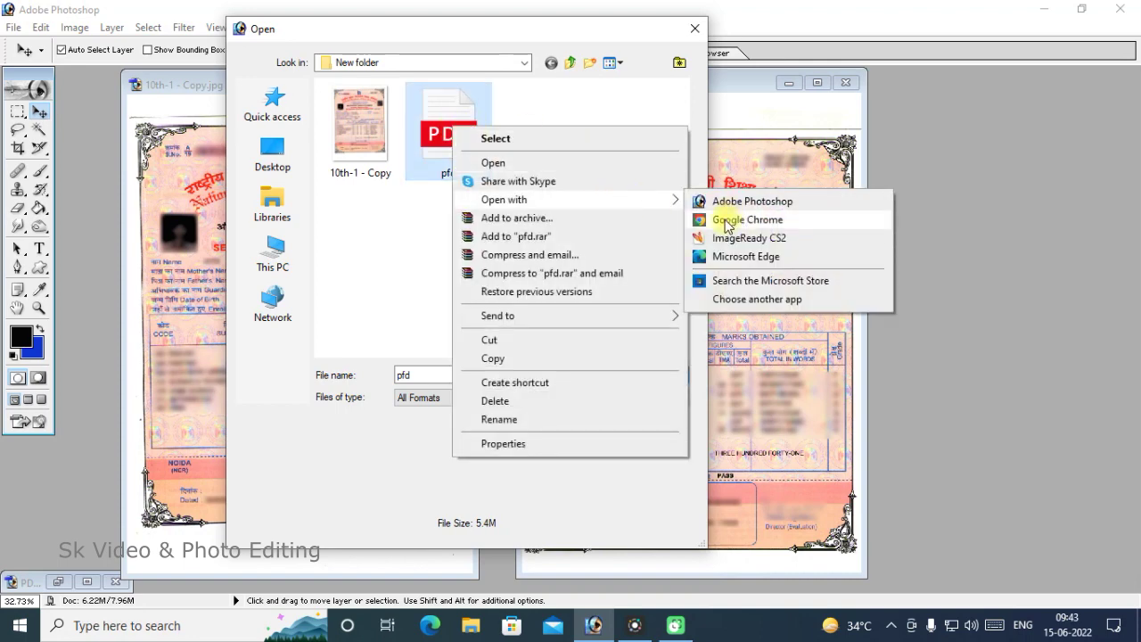
{"action": "left_click", "coordinate": [725, 222]}
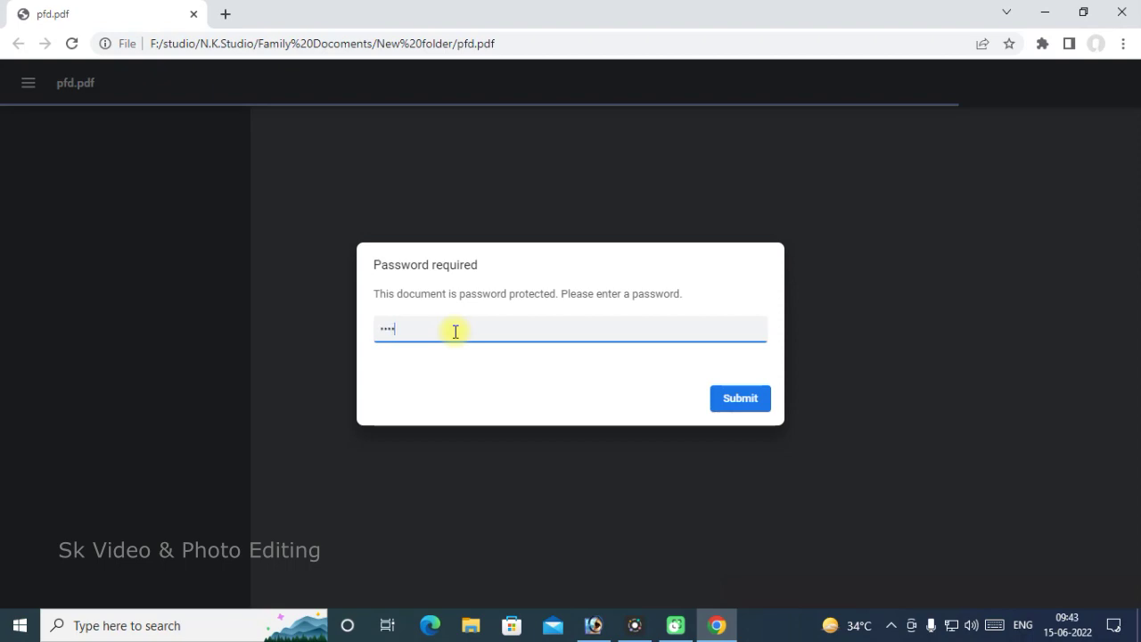
Step: Unlock pfd.pdf with its password, scroll through the marksheet page, and close Chrome
{"action": "left_click", "coordinate": [750, 401]}
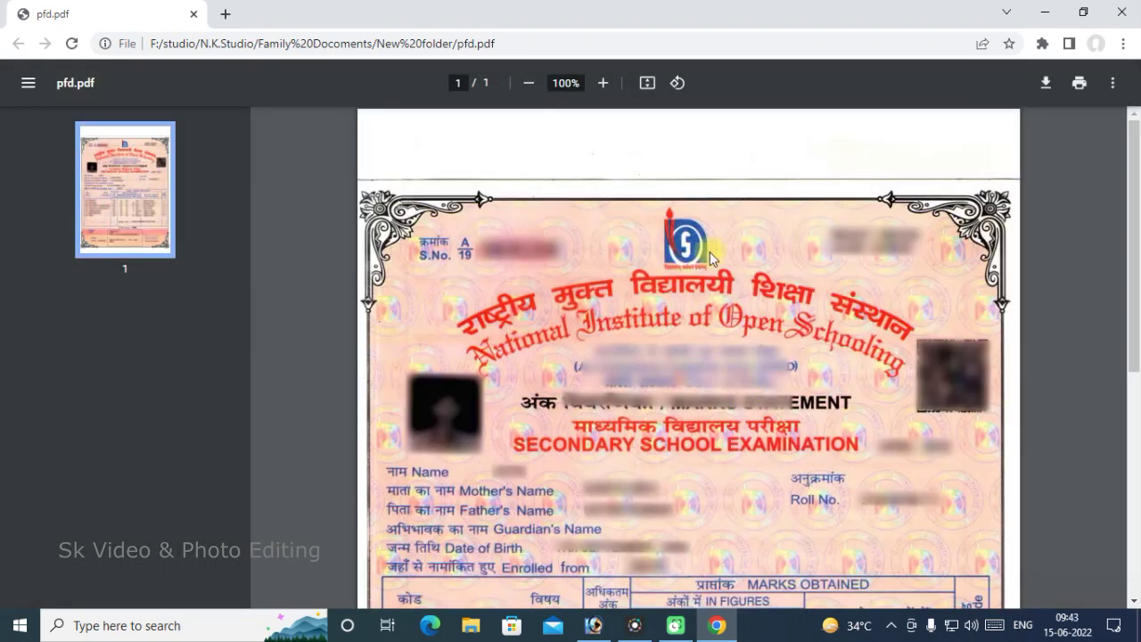
{"action": "scroll", "coordinate": [718, 236], "scroll_direction": "down", "scroll_amount": 5}
{"action": "scroll", "coordinate": [729, 252], "scroll_direction": "up", "scroll_amount": 5}
{"action": "scroll", "coordinate": [728, 251], "scroll_direction": "down", "scroll_amount": 5}
{"action": "scroll", "coordinate": [728, 252], "scroll_direction": "up", "scroll_amount": 5}
{"action": "scroll", "coordinate": [728, 251], "scroll_direction": "down", "scroll_amount": 1}
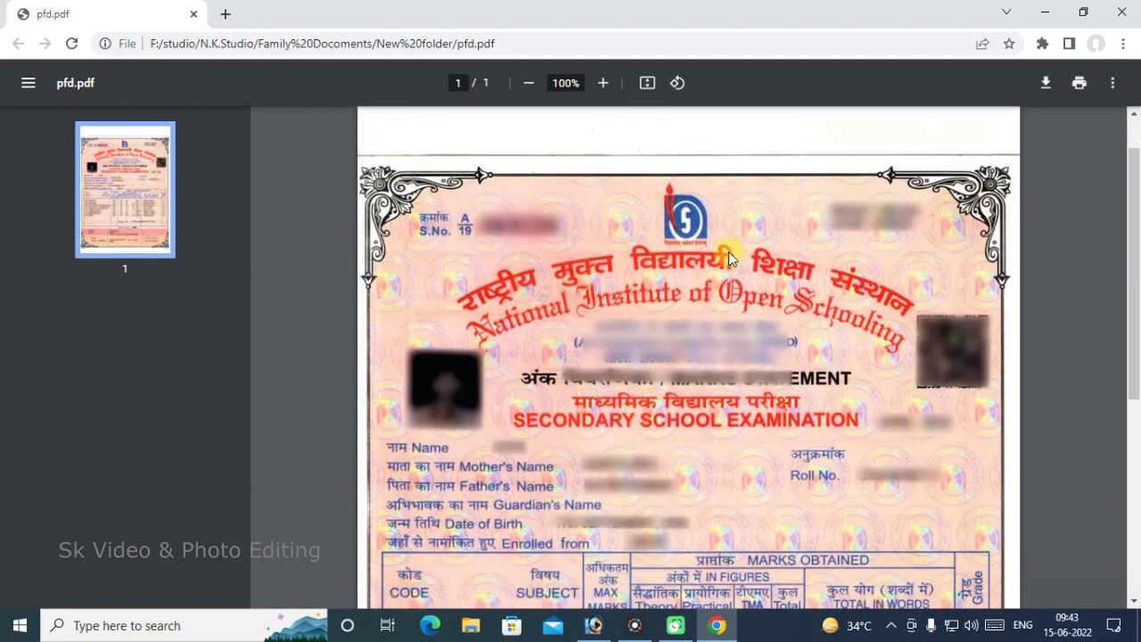
{"action": "scroll", "coordinate": [728, 252], "scroll_direction": "down", "scroll_amount": 5}
{"action": "scroll", "coordinate": [728, 253], "scroll_direction": "up", "scroll_amount": 3}
{"action": "scroll", "coordinate": [728, 253], "scroll_direction": "up", "scroll_amount": 3}
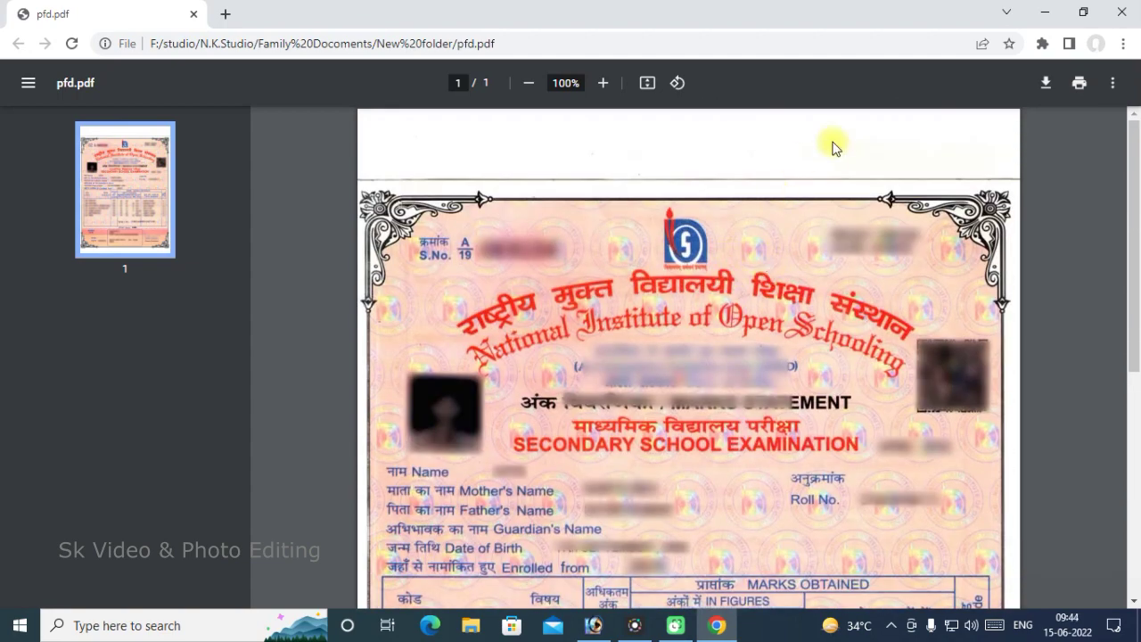
{"action": "left_click", "coordinate": [1130, 14]}
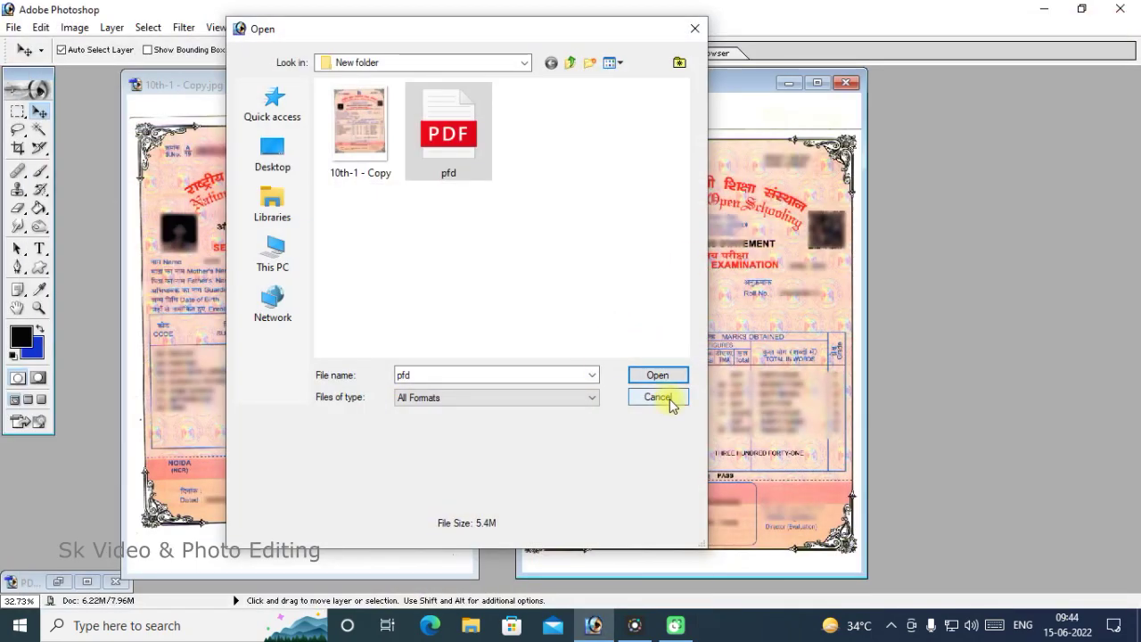
Step: Cancel the Open dialog without opening any file
{"action": "left_click", "coordinate": [660, 398]}
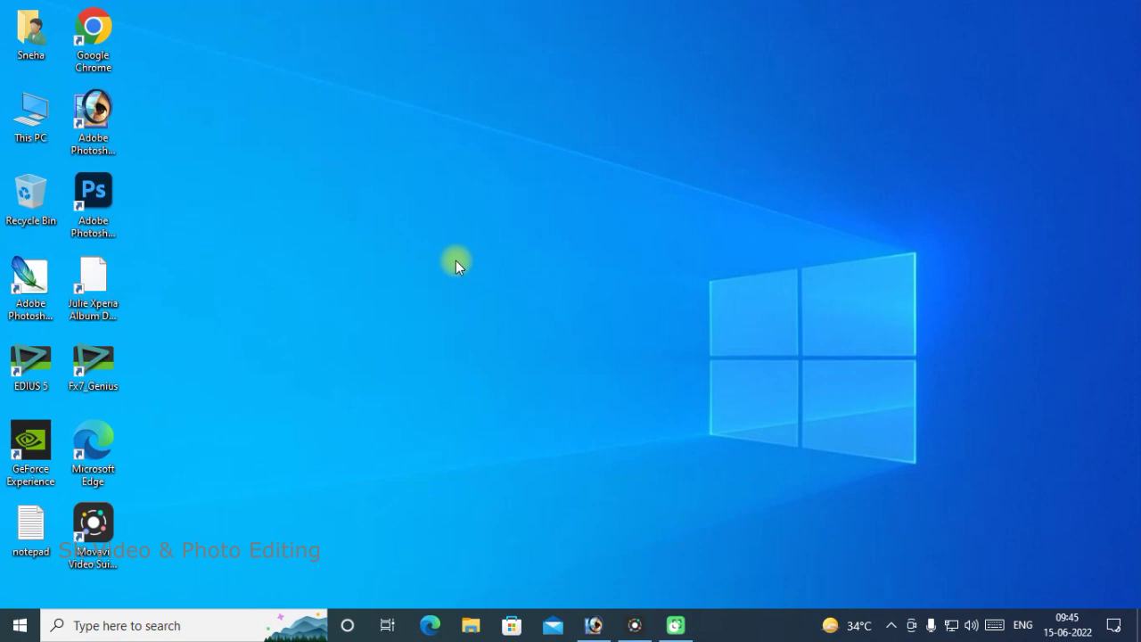
Step: Expand the Start menu's HP folder and drag a Scan To shortcut onto the desktop
{"action": "left_click", "coordinate": [22, 629]}
{"action": "mouse_move", "coordinate": [45, 526]}
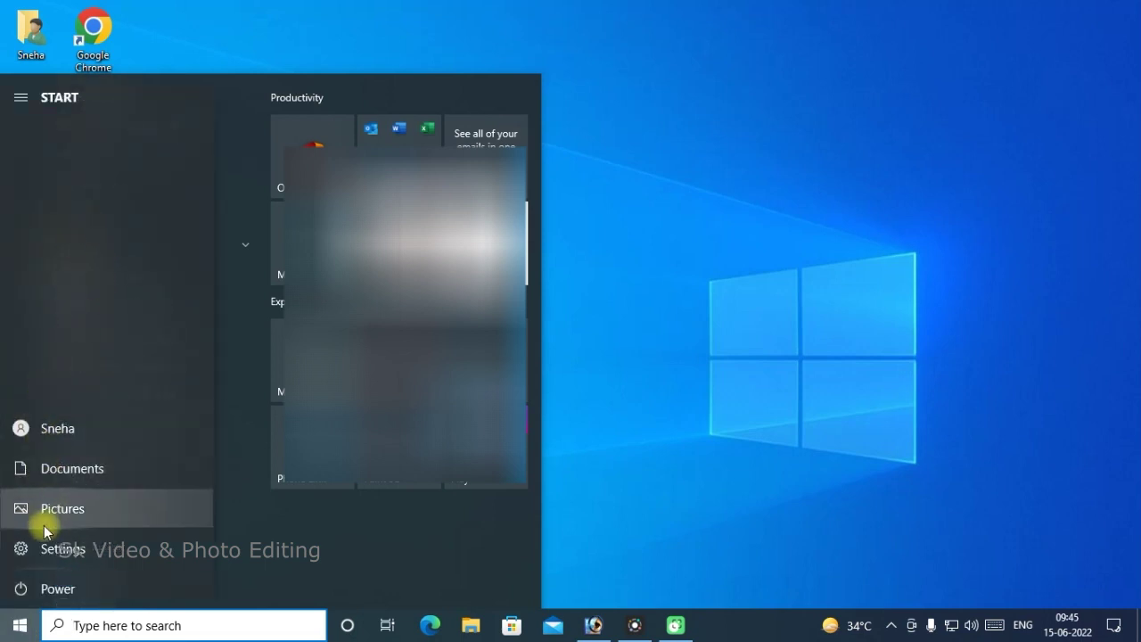
{"action": "scroll", "coordinate": [188, 331], "scroll_direction": "down", "scroll_amount": 2}
{"action": "scroll", "coordinate": [187, 331], "scroll_direction": "down", "scroll_amount": 1}
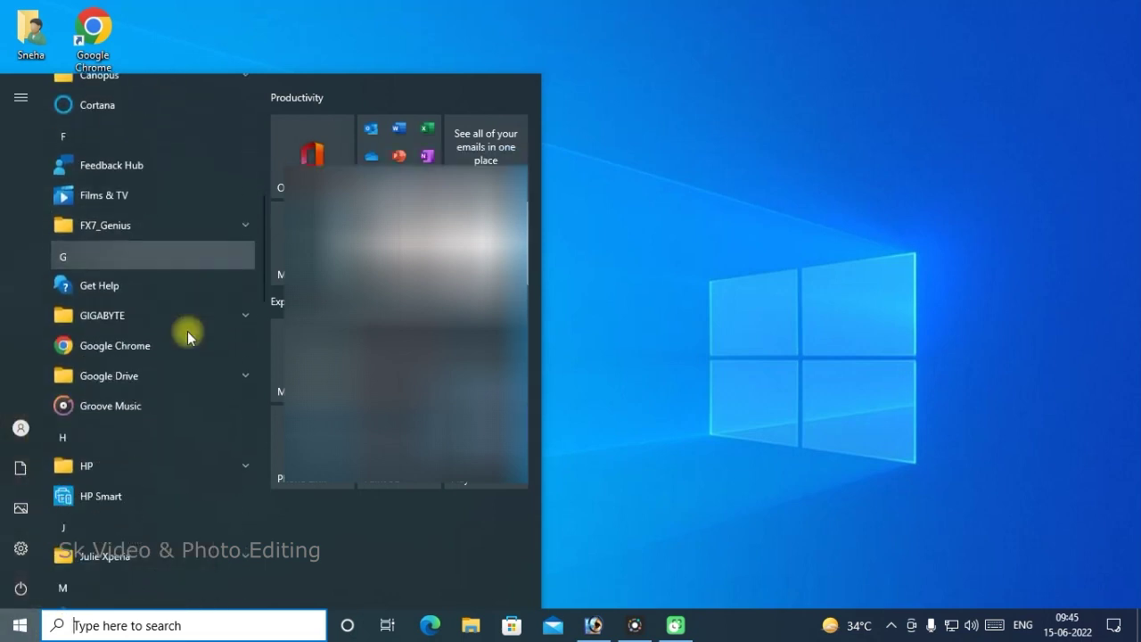
{"action": "scroll", "coordinate": [159, 317], "scroll_direction": "down", "scroll_amount": 2}
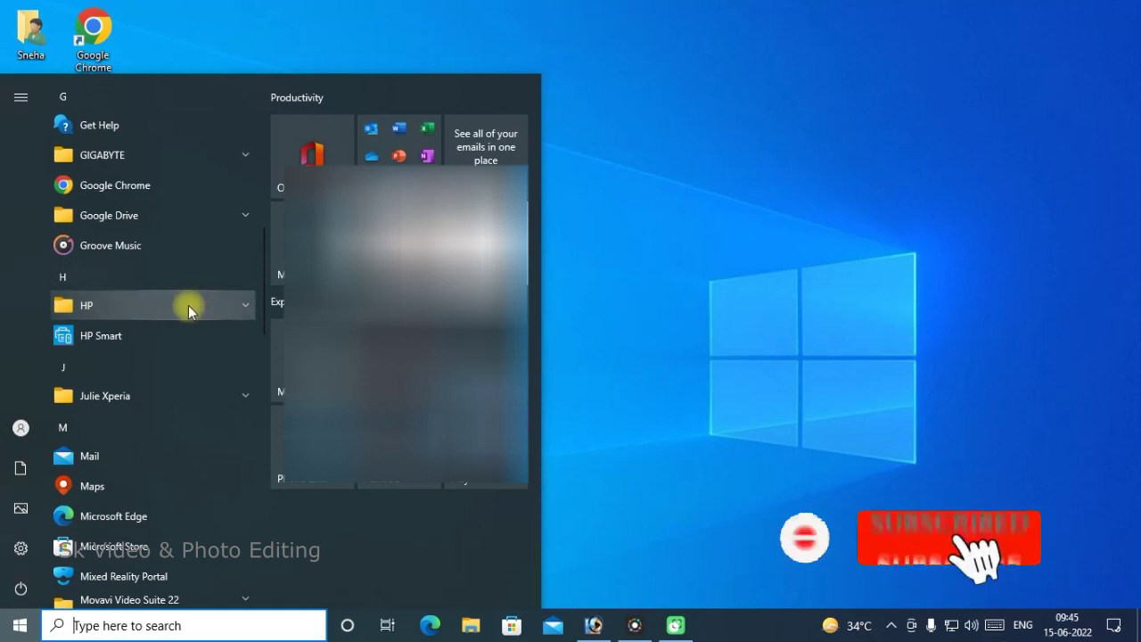
{"action": "left_click", "coordinate": [188, 305]}
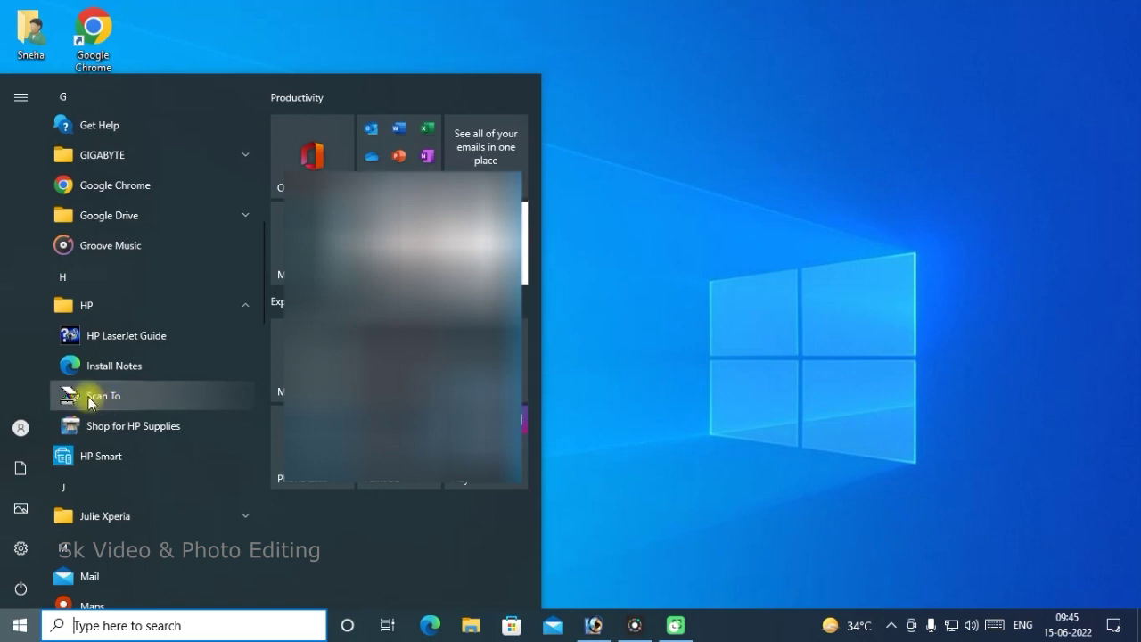
{"action": "left_click_drag", "start_coordinate": [88, 402], "coordinate": [718, 292]}
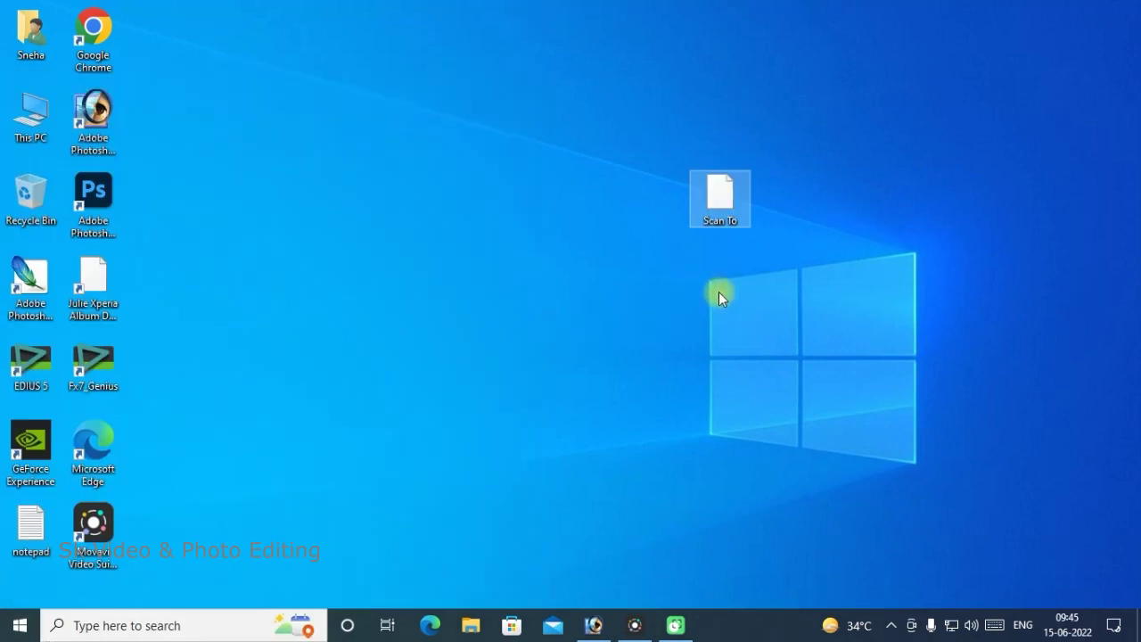
Step: Place the Scan To shortcut beside Google Chrome on the desktop and launch HP LaserJet Scan from it
{"action": "left_click_drag", "start_coordinate": [721, 198], "coordinate": [176, 34]}
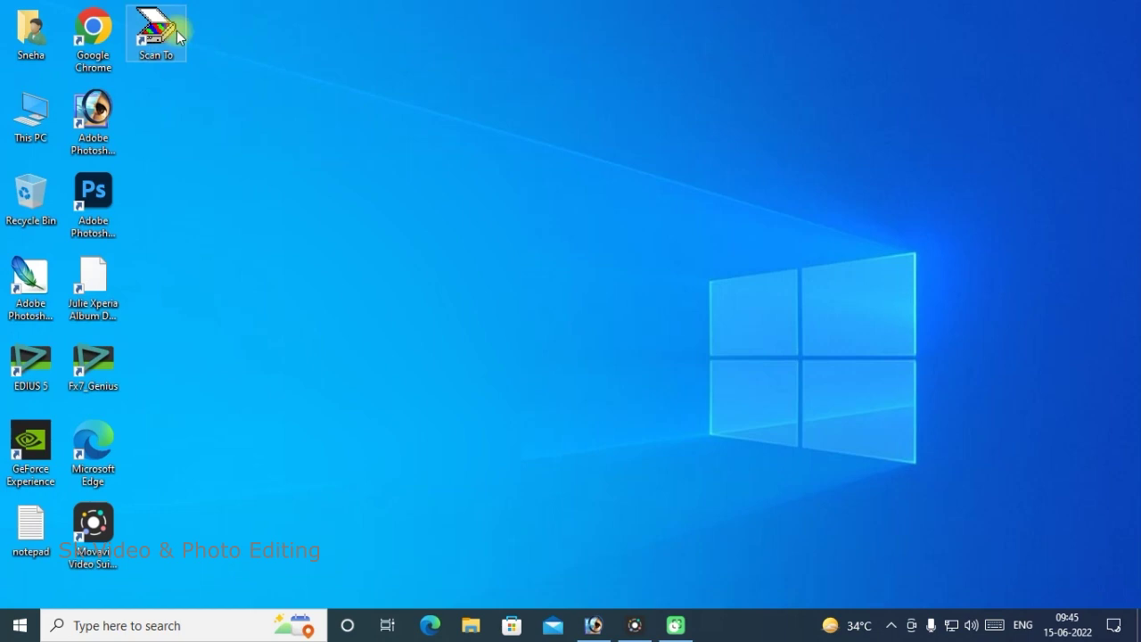
{"action": "right_click", "coordinate": [159, 33]}
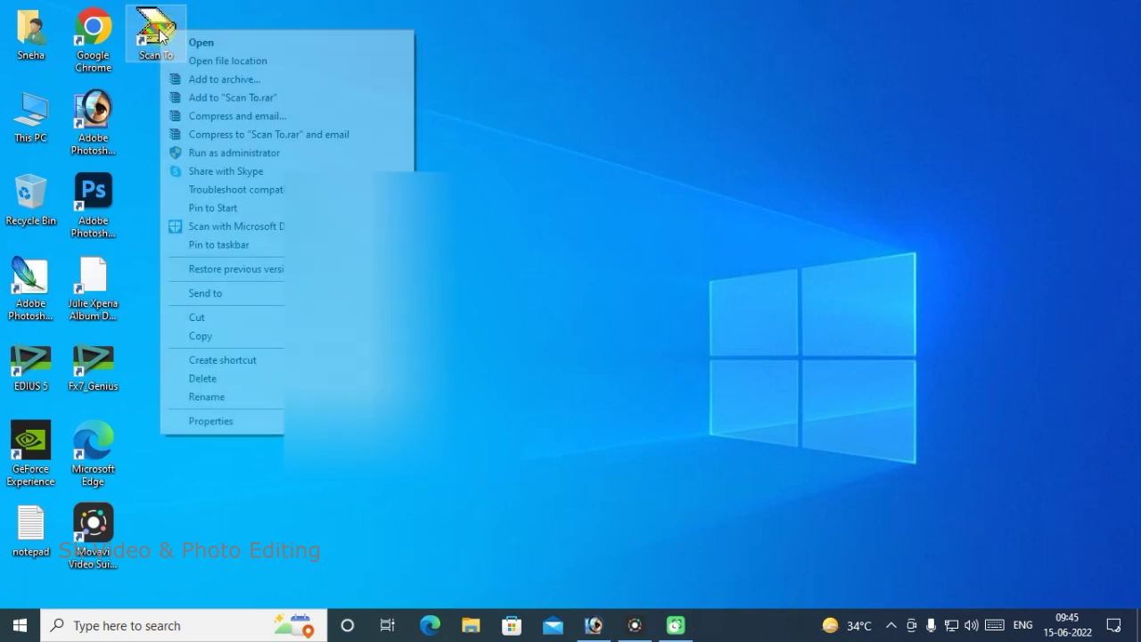
{"action": "left_click", "coordinate": [198, 46]}
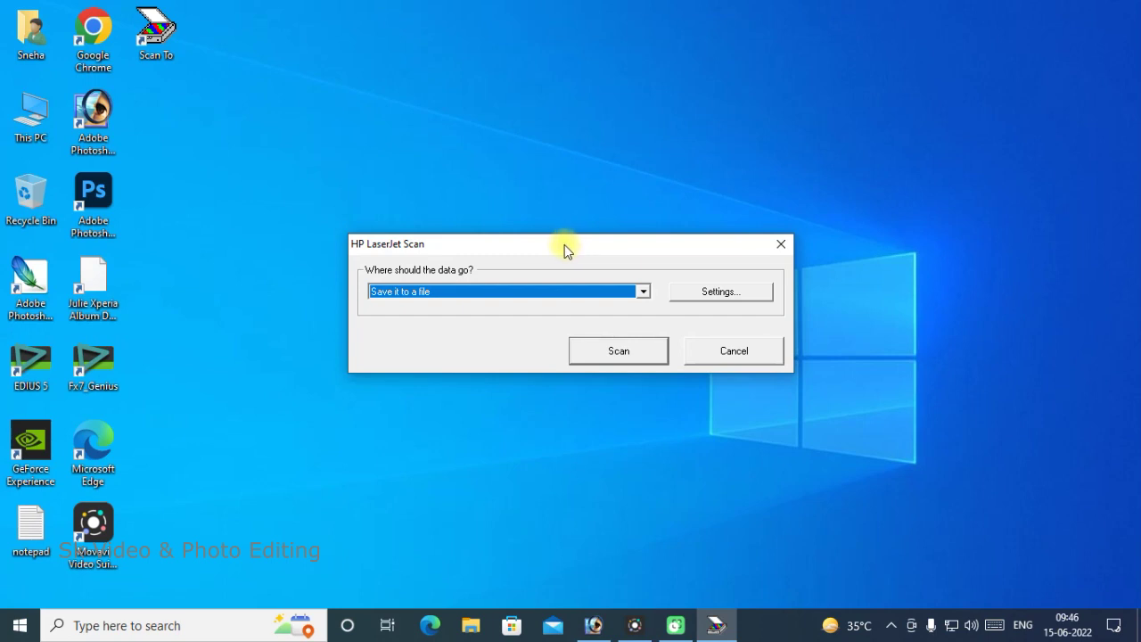
Step: Change HP LaserJet Scan's default save format from JPEG to PDF File (*.pdf)
{"action": "left_click", "coordinate": [708, 303]}
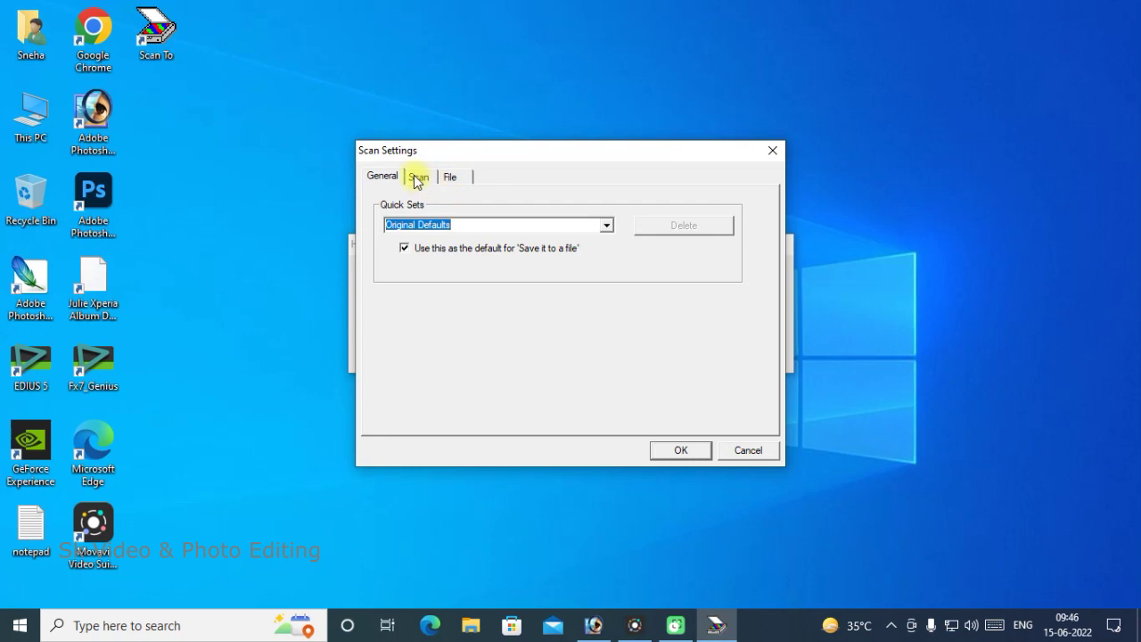
{"action": "left_click", "coordinate": [418, 177]}
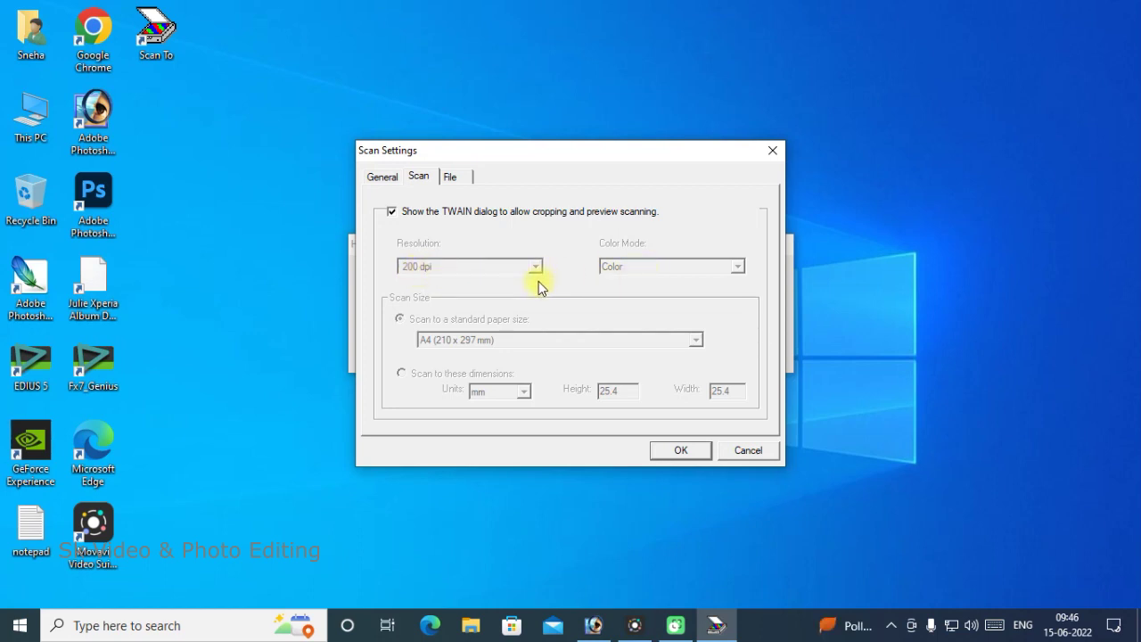
{"action": "left_click", "coordinate": [455, 179]}
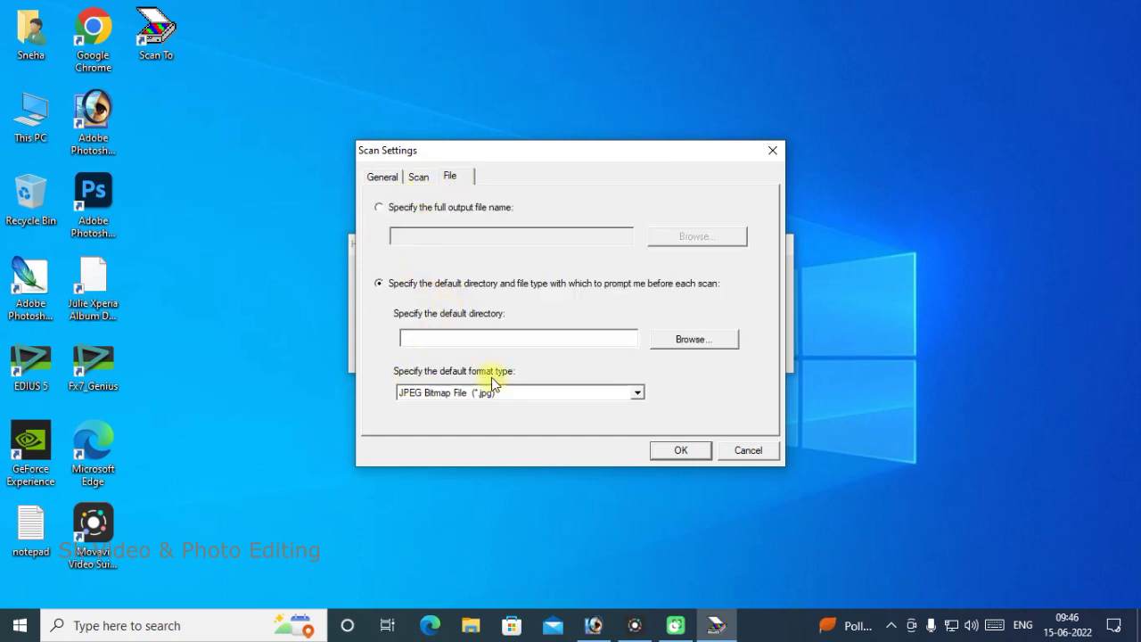
{"action": "left_click", "coordinate": [634, 397]}
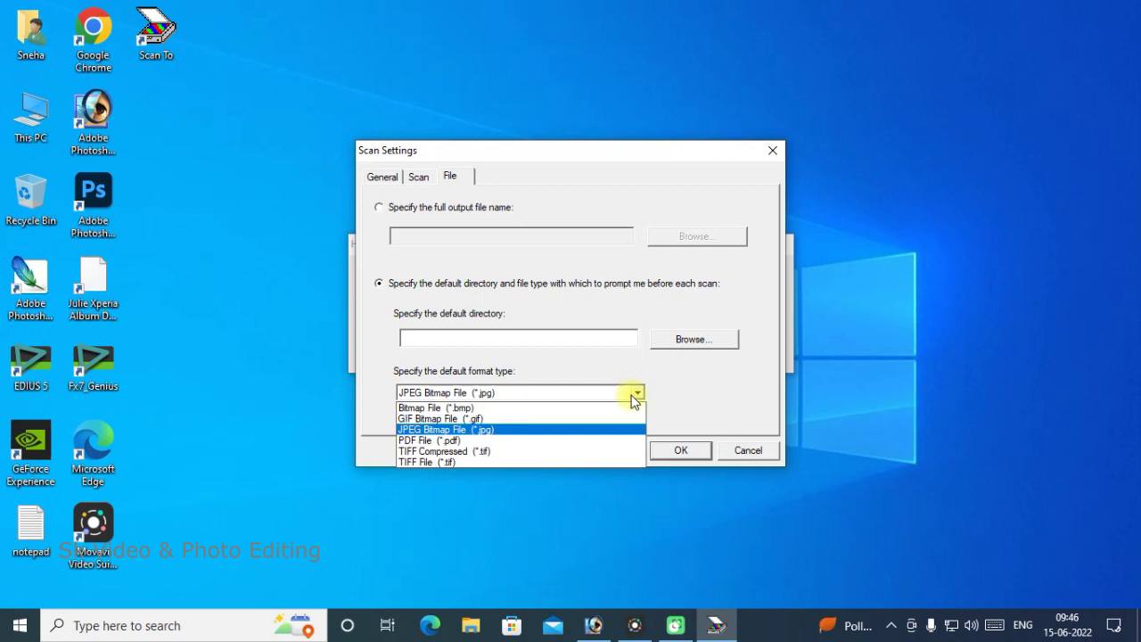
{"action": "left_click", "coordinate": [435, 443]}
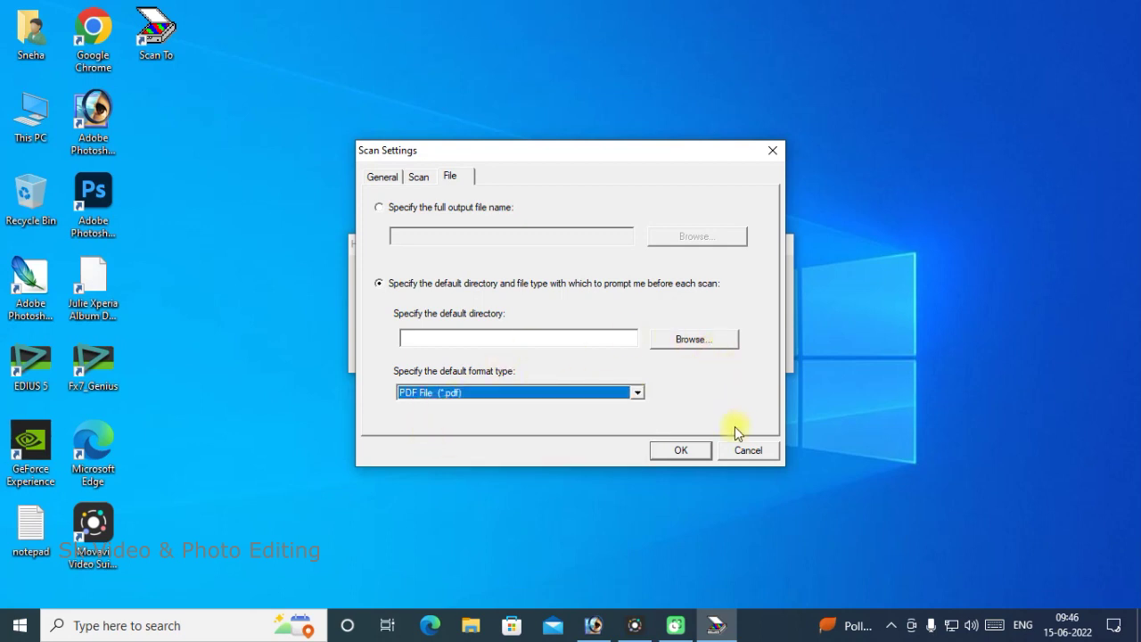
{"action": "left_click", "coordinate": [682, 457]}
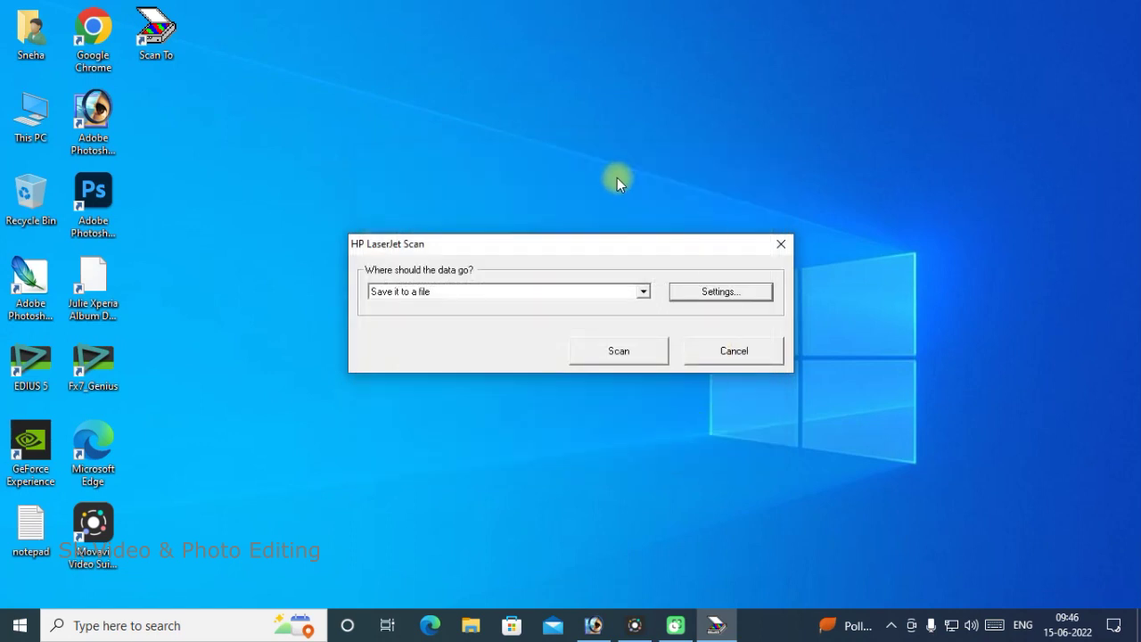
Step: Start a scan to a file named 'PDF' saved on the Desktop
{"action": "left_click", "coordinate": [609, 352]}
{"action": "type", "text": "PDF"}
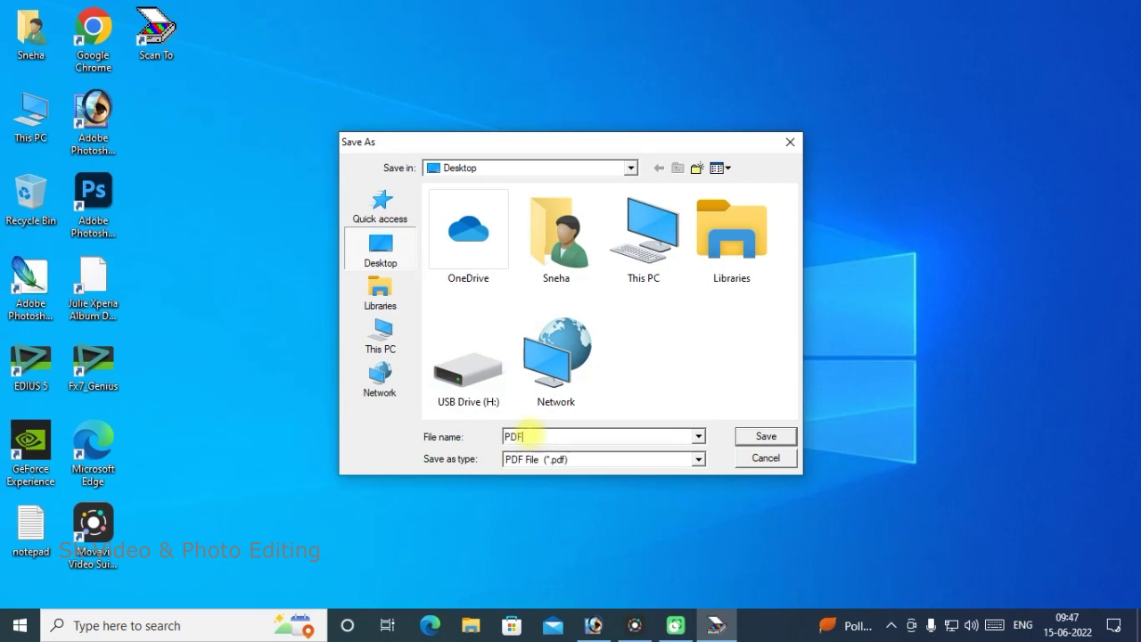
{"action": "left_click", "coordinate": [760, 436]}
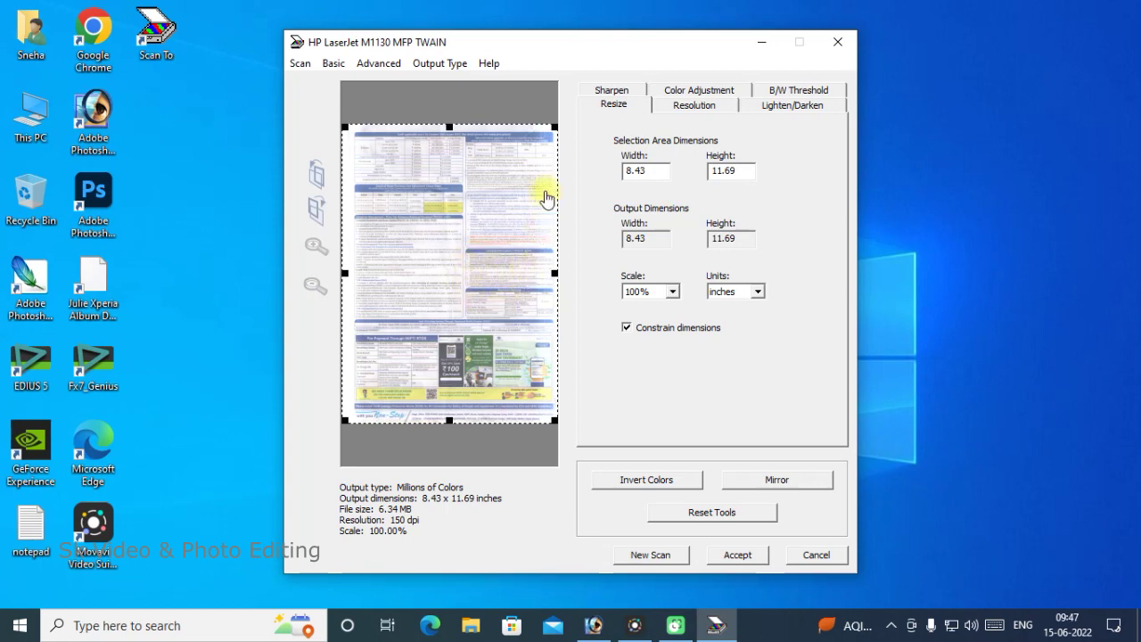
Step: Accept the 150 dpi preview scan and finish the PDF with only this page
{"action": "left_click", "coordinate": [695, 107]}
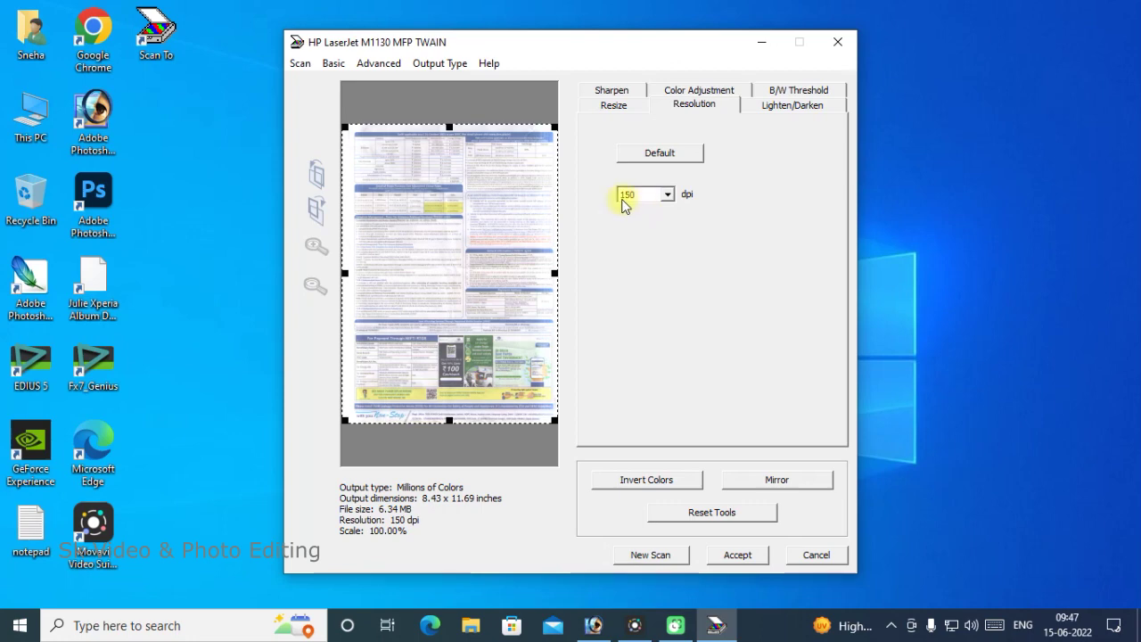
{"action": "left_click", "coordinate": [745, 560]}
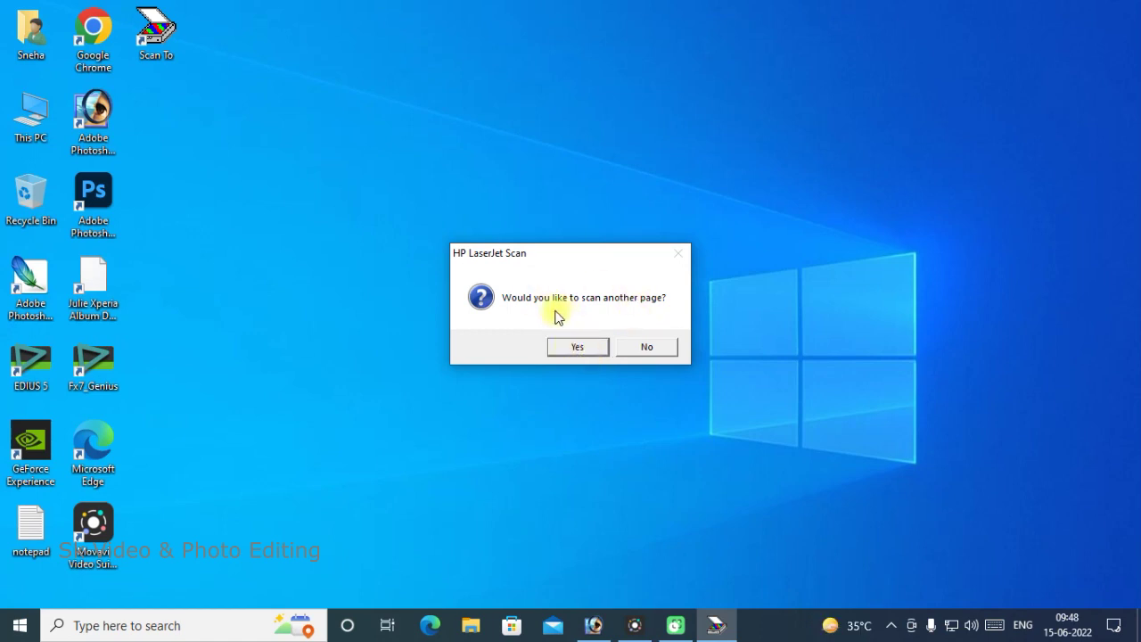
{"action": "left_click", "coordinate": [652, 350]}
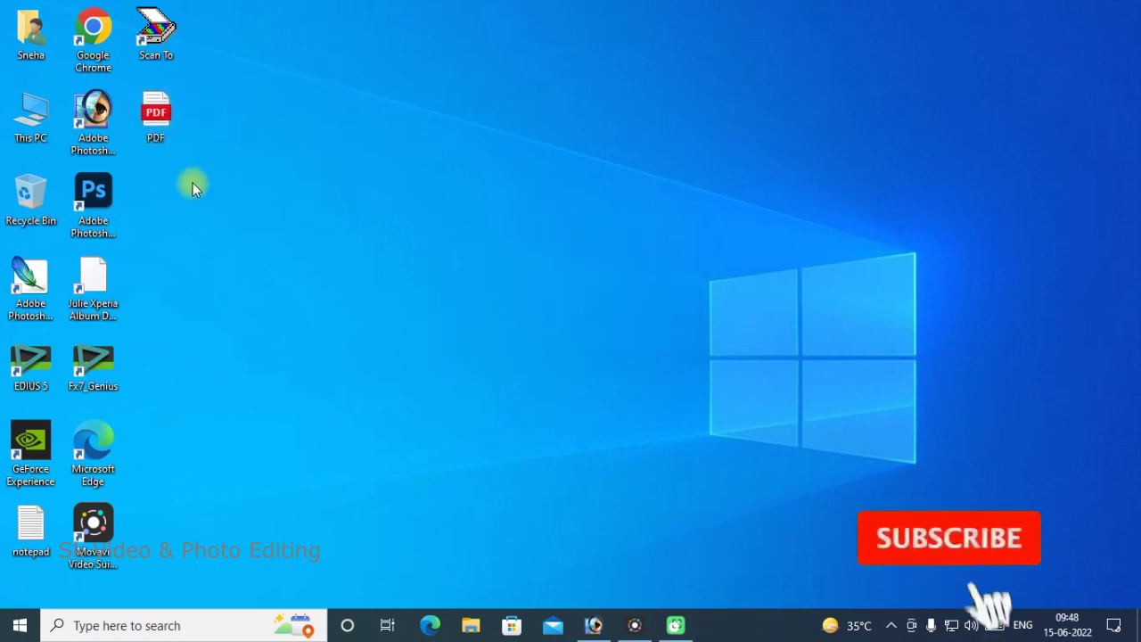
Step: Open PDF.pdf in Google Chrome, look over the electricity tariff sheet, then close Chrome
{"action": "right_click", "coordinate": [157, 112]}
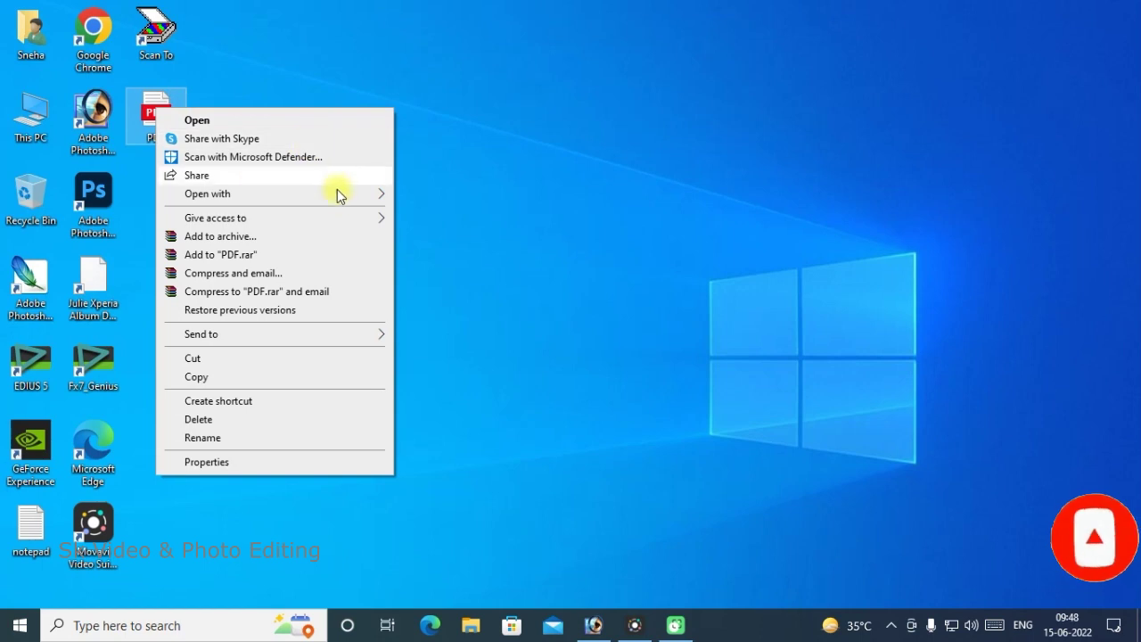
{"action": "mouse_move", "coordinate": [207, 194]}
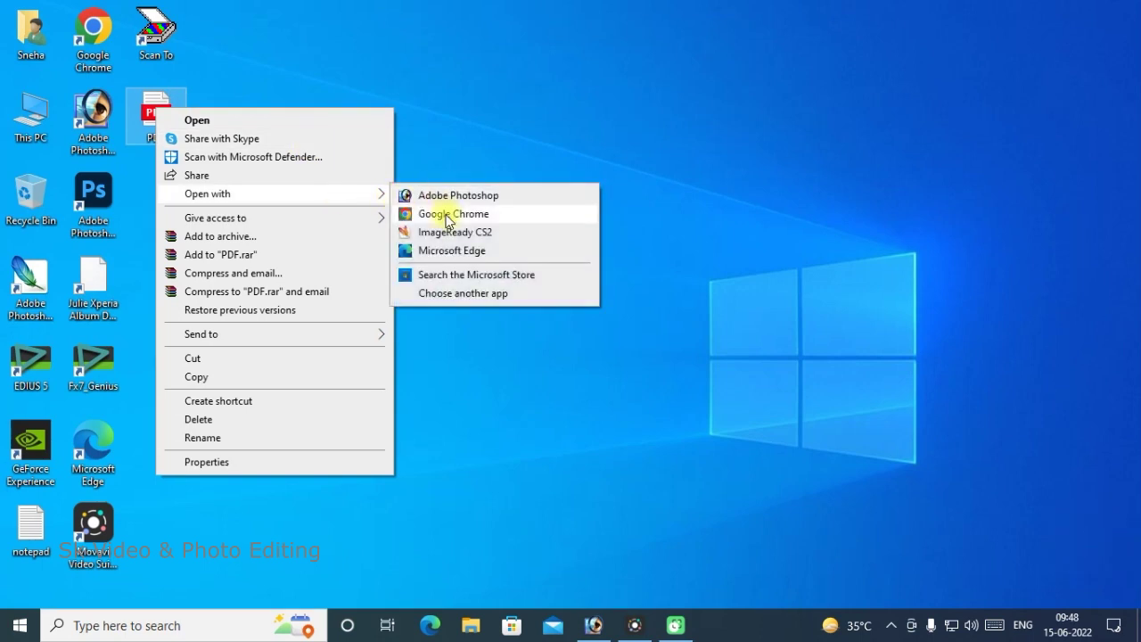
{"action": "left_click", "coordinate": [448, 214]}
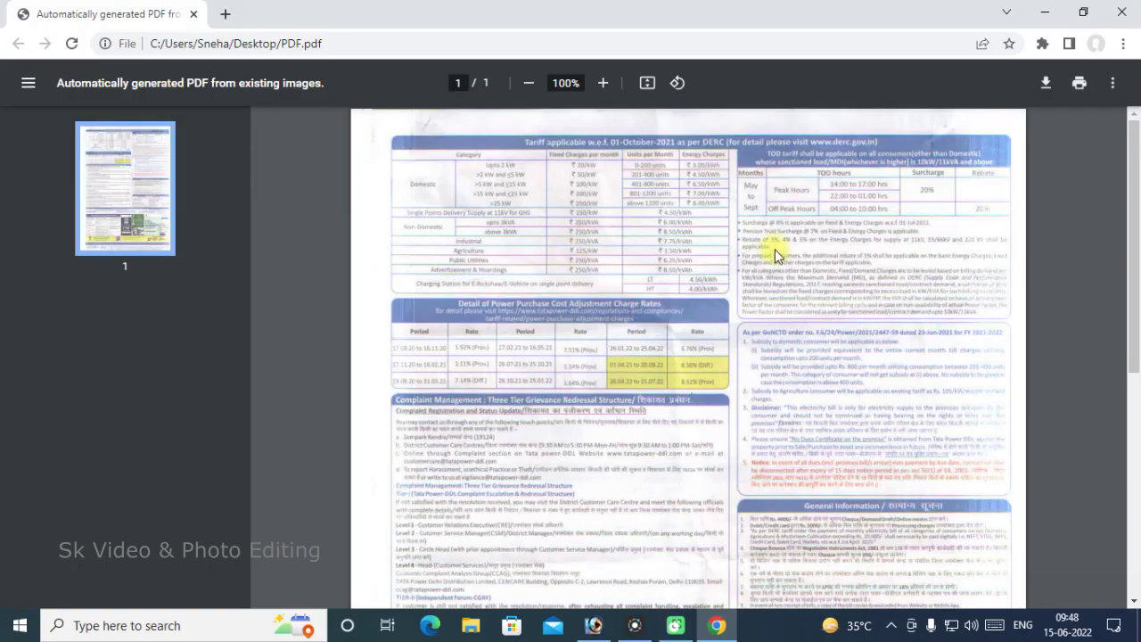
{"action": "scroll", "coordinate": [776, 255], "scroll_direction": "down", "scroll_amount": 5}
{"action": "scroll", "coordinate": [774, 252], "scroll_direction": "up", "scroll_amount": 5}
{"action": "scroll", "coordinate": [759, 248], "scroll_direction": "down", "scroll_amount": 3}
{"action": "scroll", "coordinate": [758, 251], "scroll_direction": "down", "scroll_amount": 2}
{"action": "scroll", "coordinate": [758, 252], "scroll_direction": "up", "scroll_amount": 5}
{"action": "left_click", "coordinate": [1116, 13]}
Step: Refresh the desktop and switch back to Adobe Photoshop from the taskbar
{"action": "right_click", "coordinate": [513, 177]}
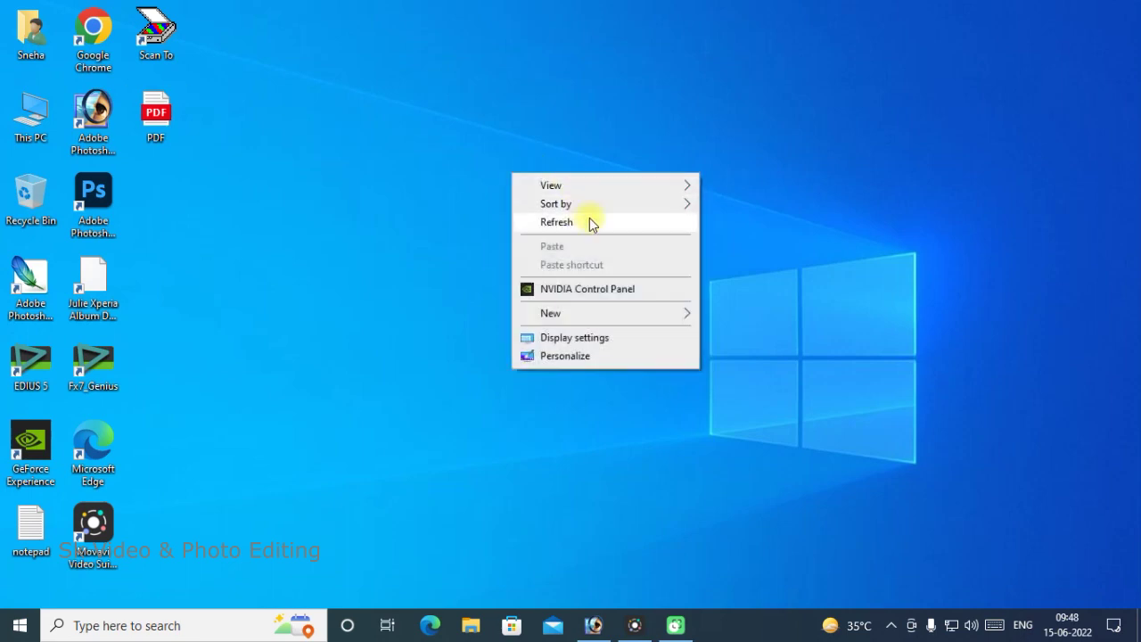
{"action": "left_click", "coordinate": [589, 222]}
{"action": "left_click", "coordinate": [594, 624]}
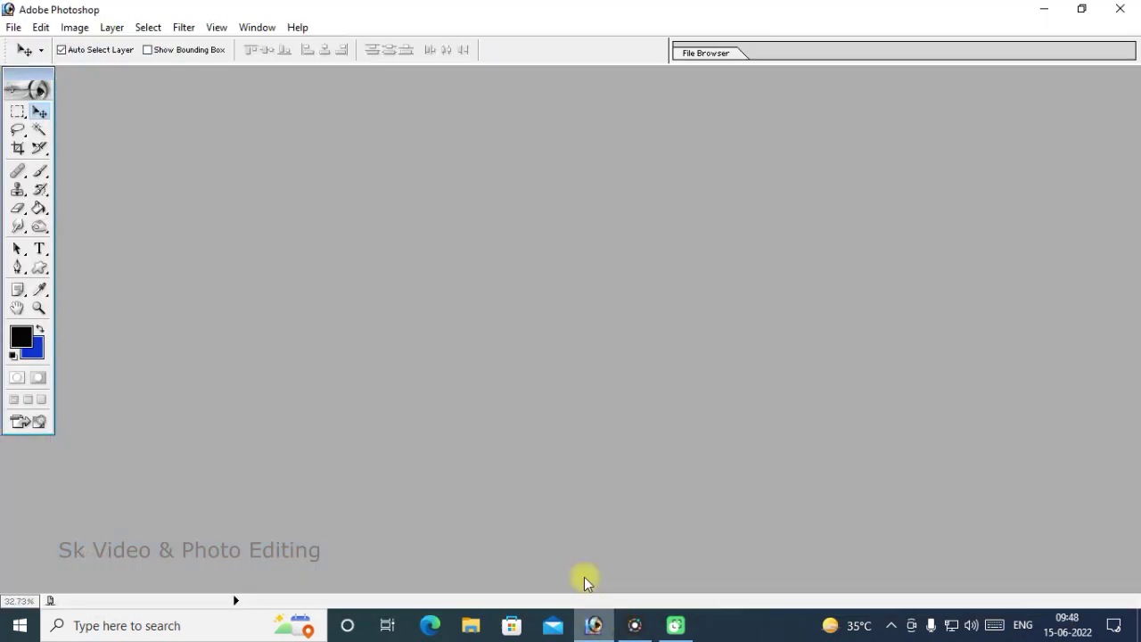